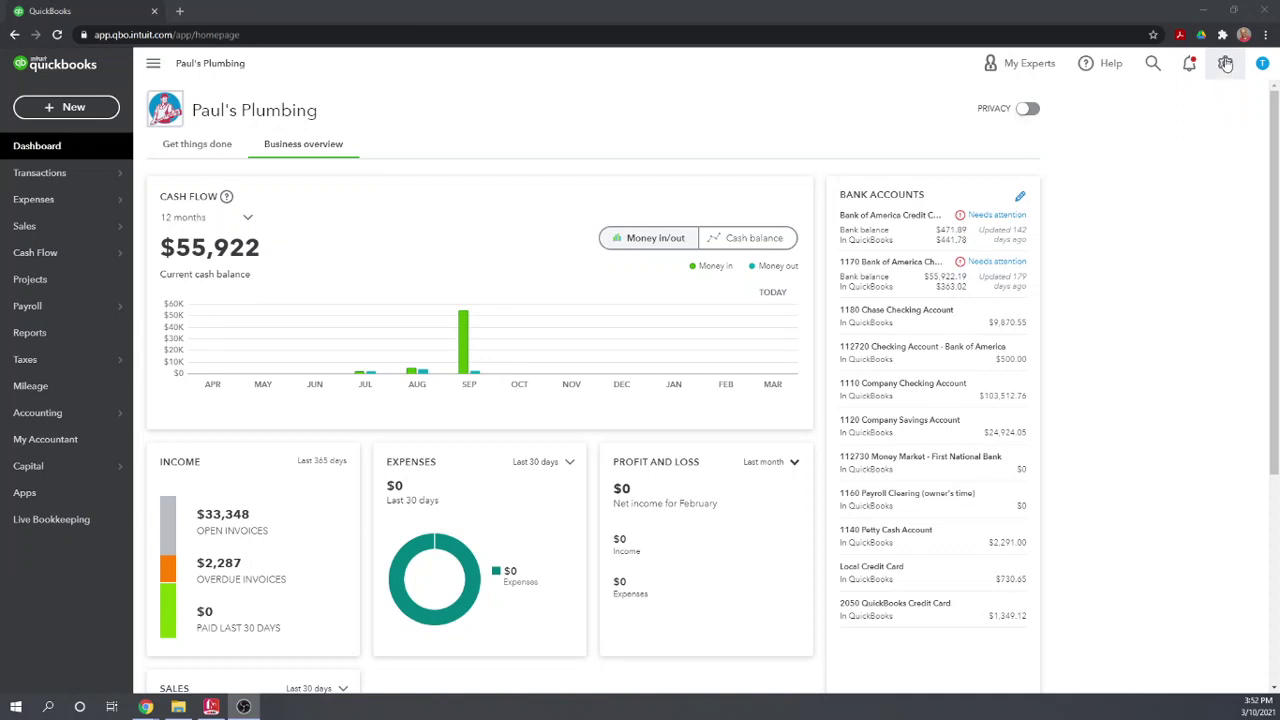
Open the company's chart of accounts.
{"action": "left_click", "coordinate": [1226, 64]}
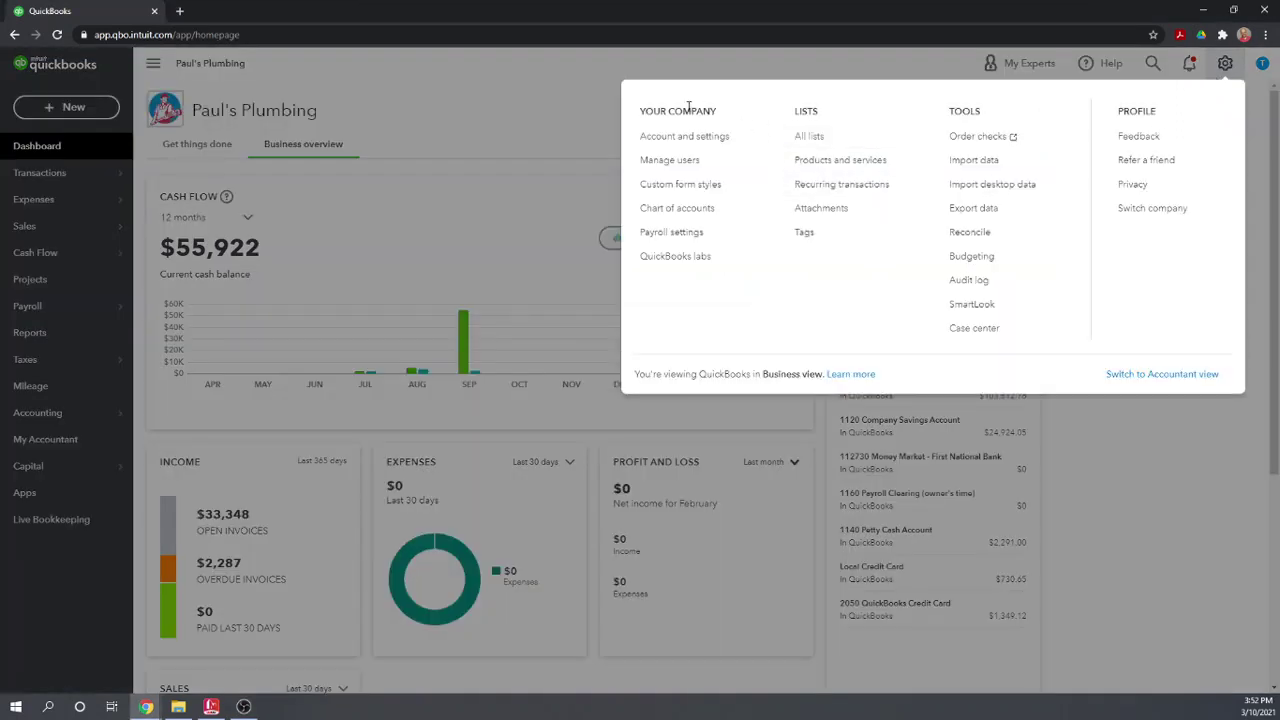
{"action": "left_click", "coordinate": [676, 210]}
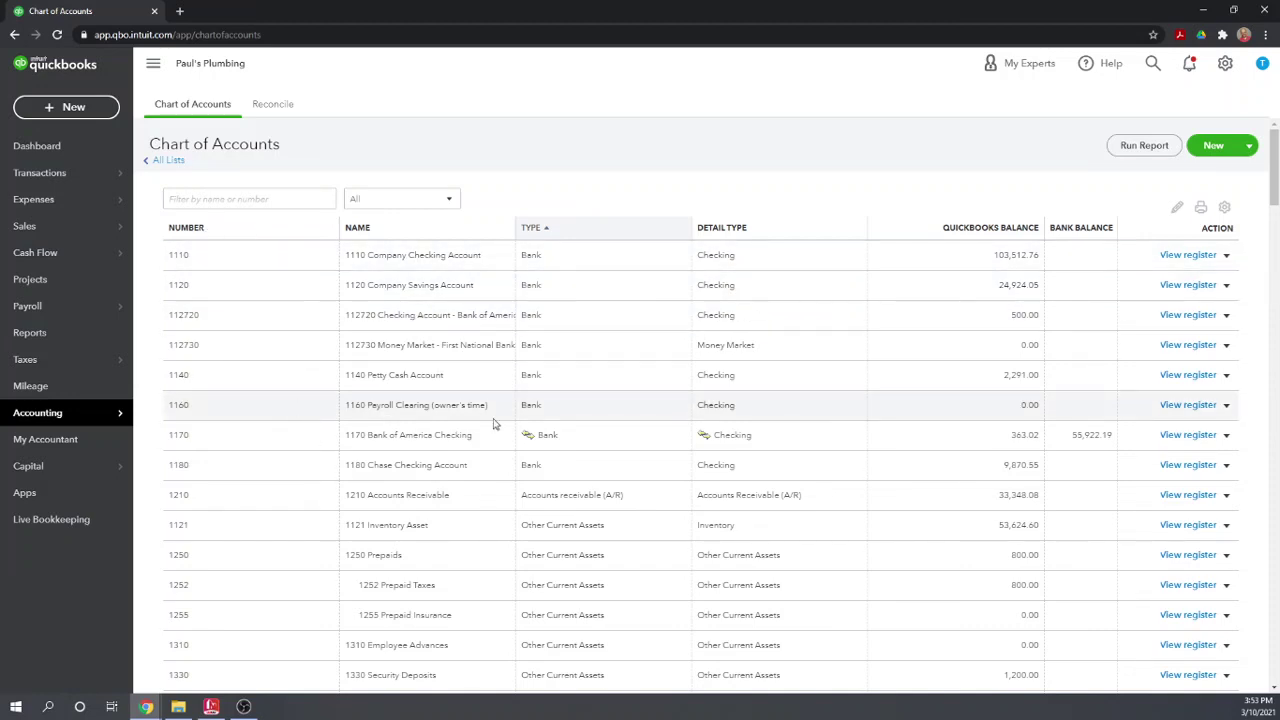
Open the chart of accounts options for editing in the advanced account and company settings.
{"action": "left_click", "coordinate": [1225, 64]}
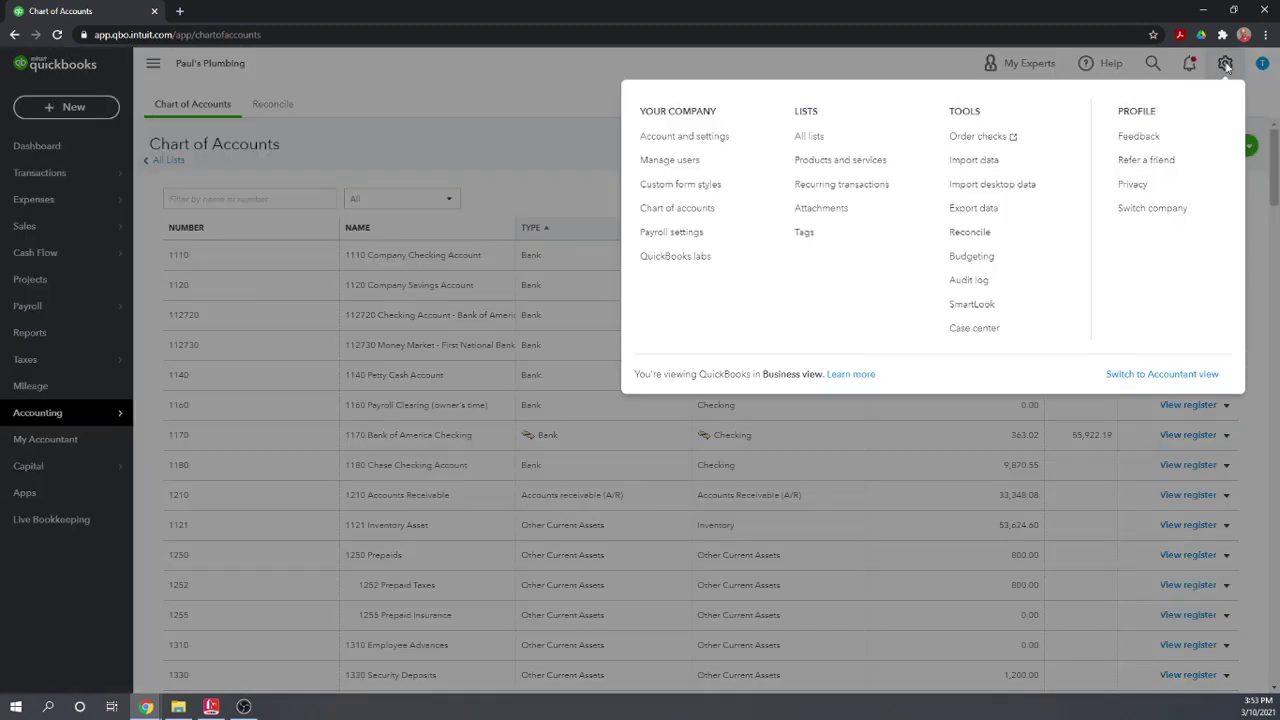
{"action": "left_click", "coordinate": [668, 138]}
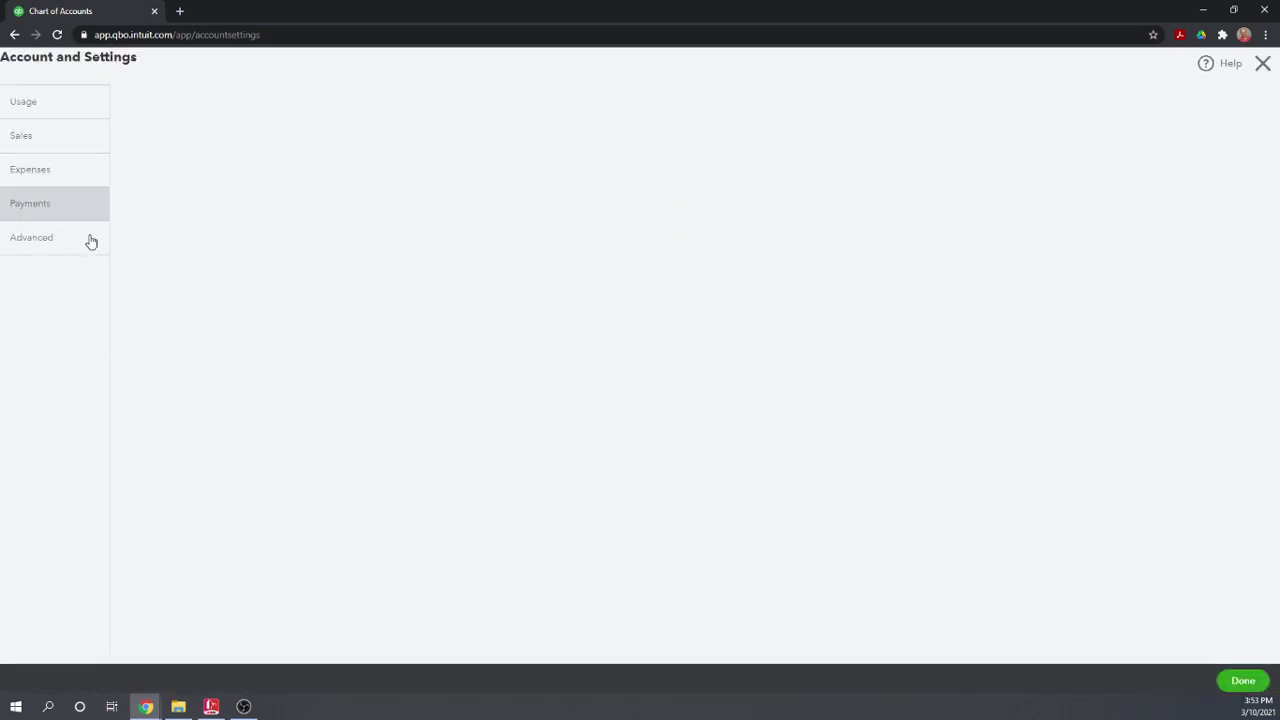
{"action": "left_click", "coordinate": [30, 243]}
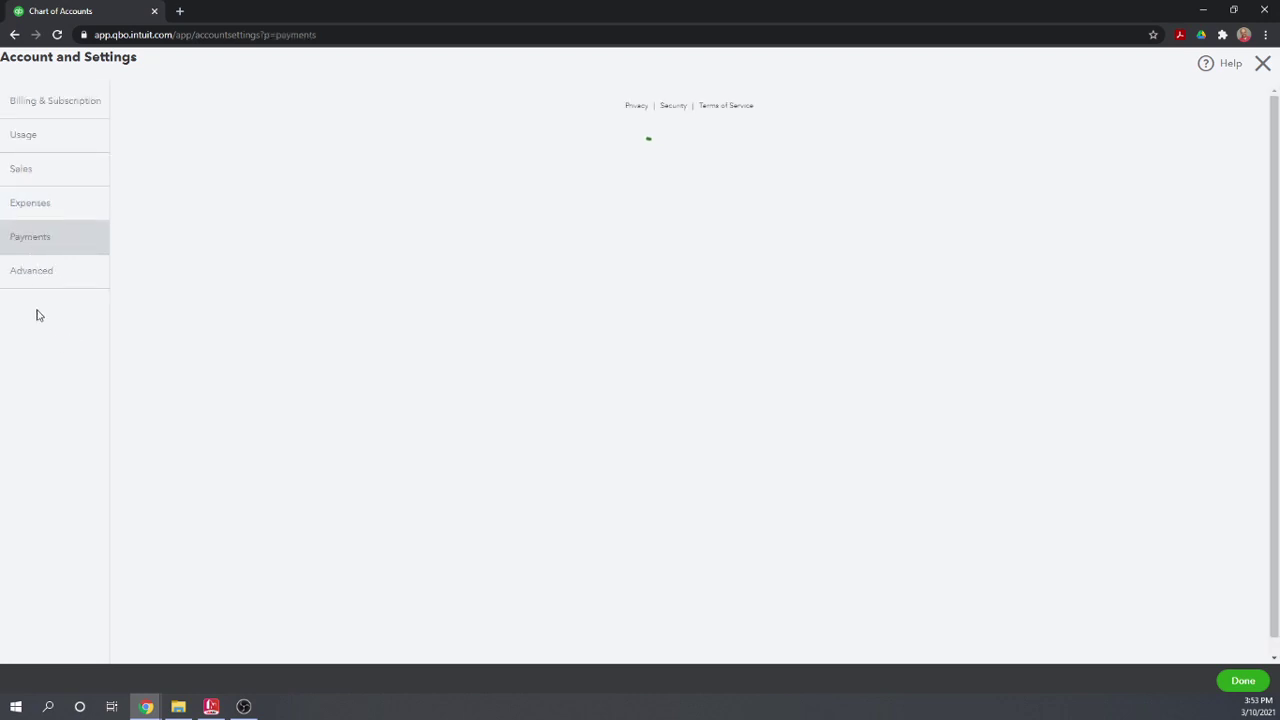
{"action": "left_click", "coordinate": [28, 274]}
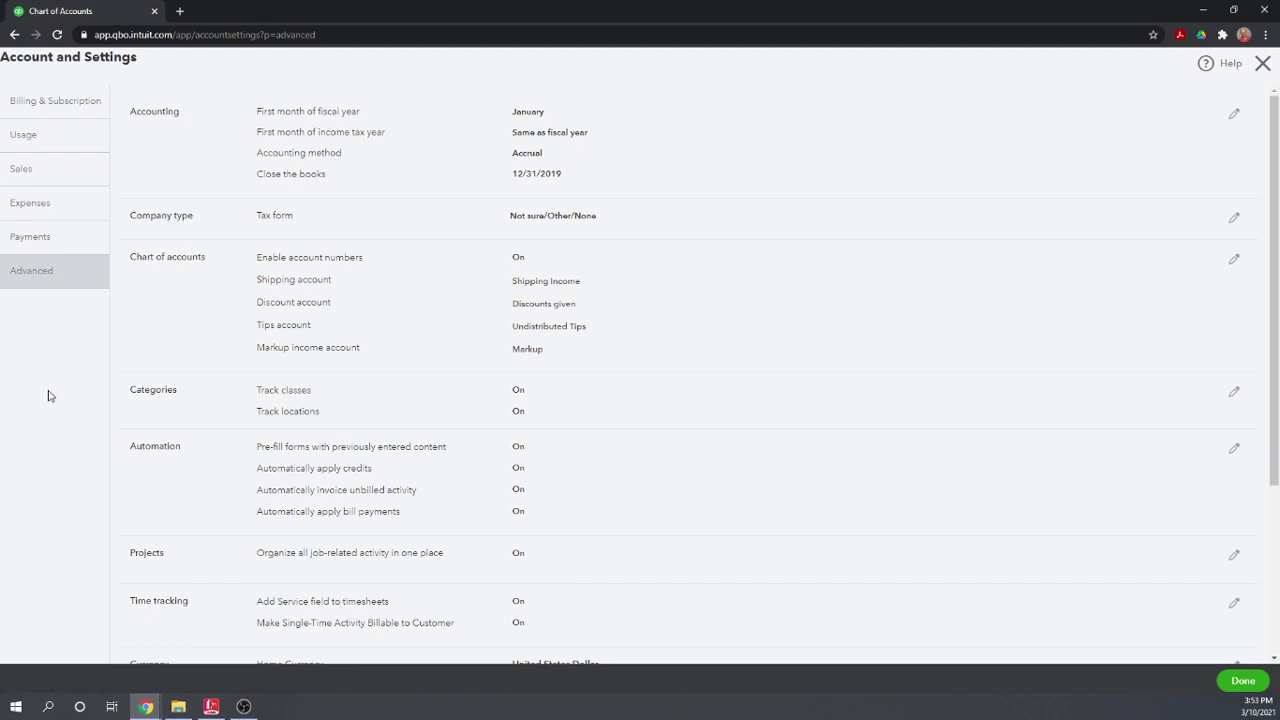
{"action": "left_click", "coordinate": [180, 318]}
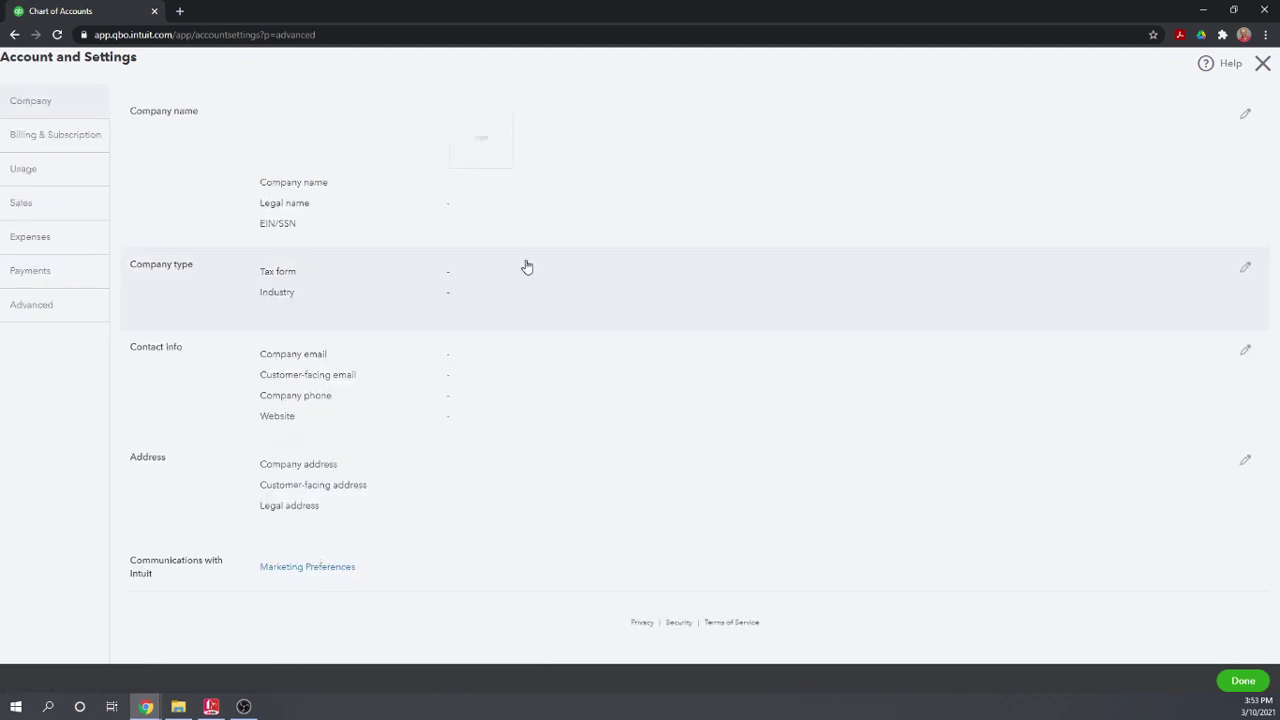
{"action": "left_click", "coordinate": [526, 266]}
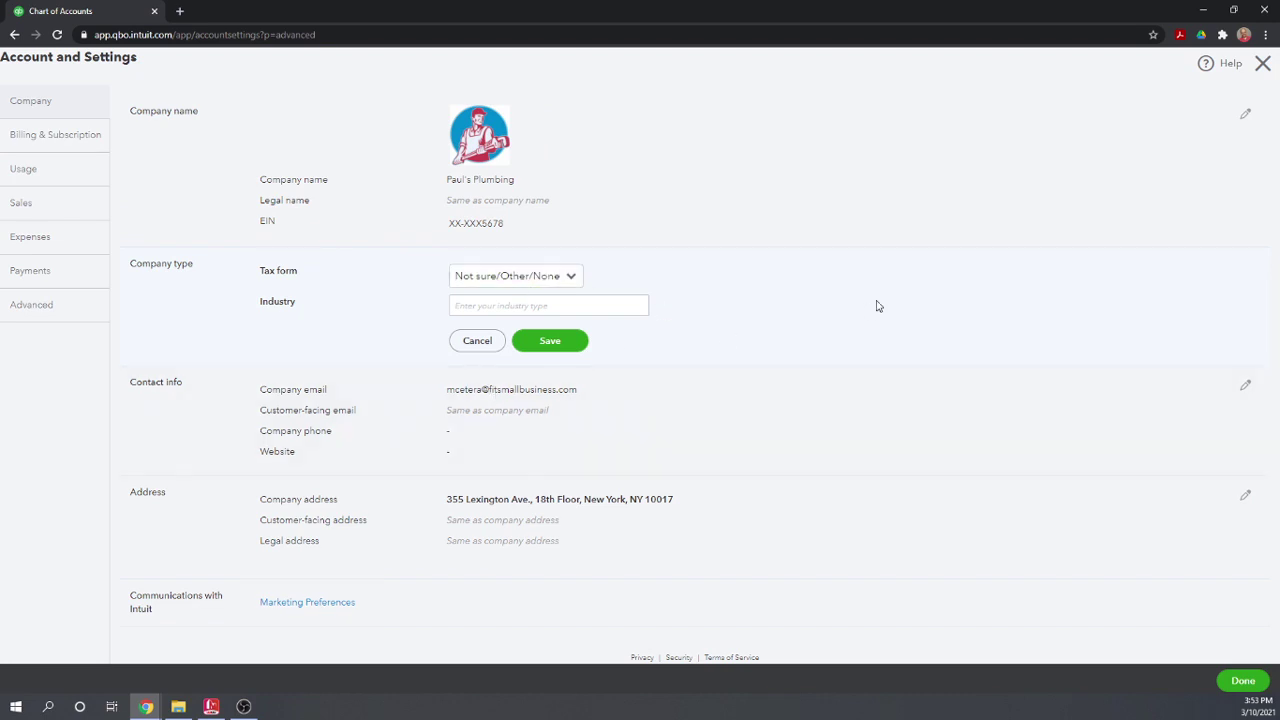
{"action": "left_click", "coordinate": [838, 406]}
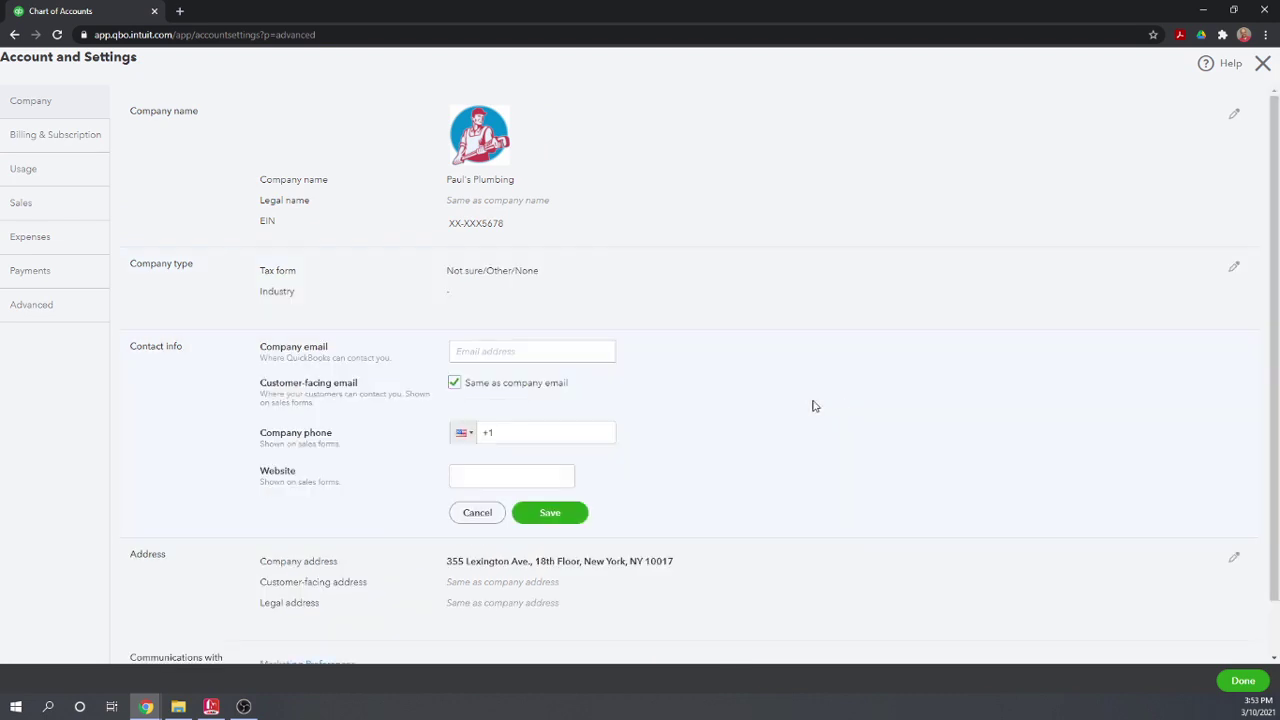
{"action": "scroll", "coordinate": [780, 302], "scroll_direction": "down", "scroll_amount": 1}
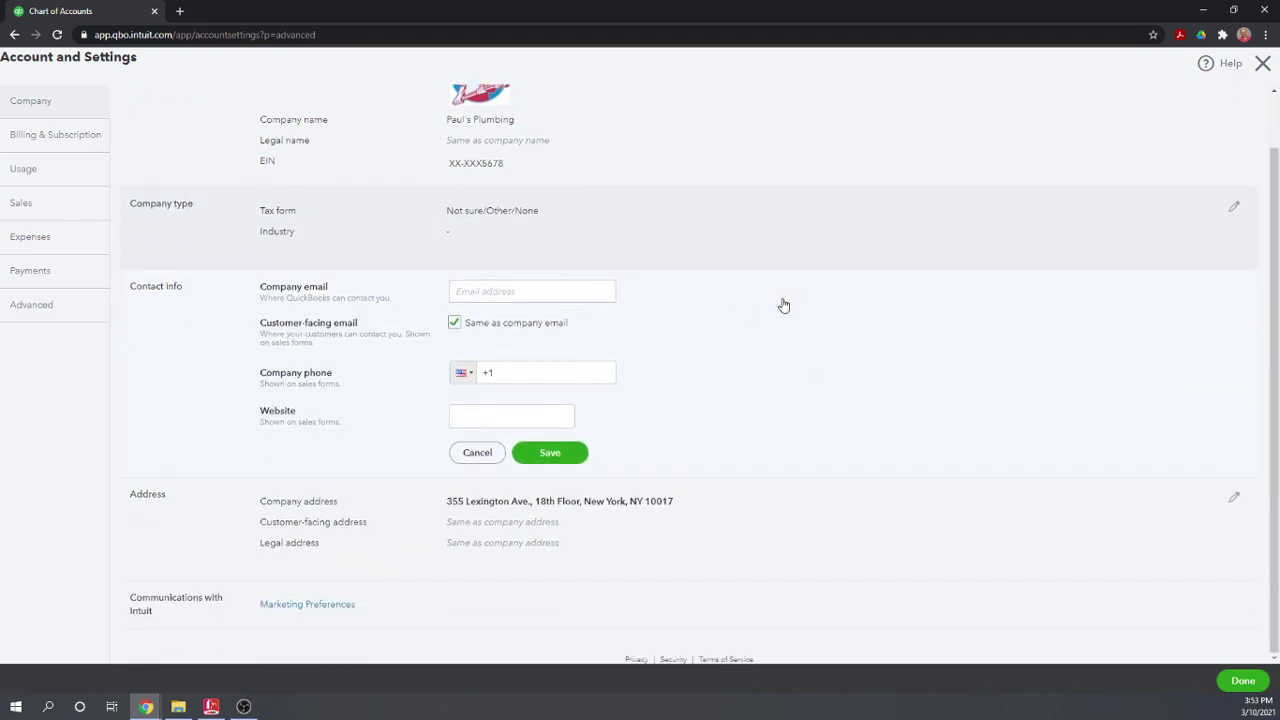
Enable account numbers with Show account numbers ticked in the advanced chart of accounts options, save them and leave the settings.
{"action": "left_click", "coordinate": [23, 312]}
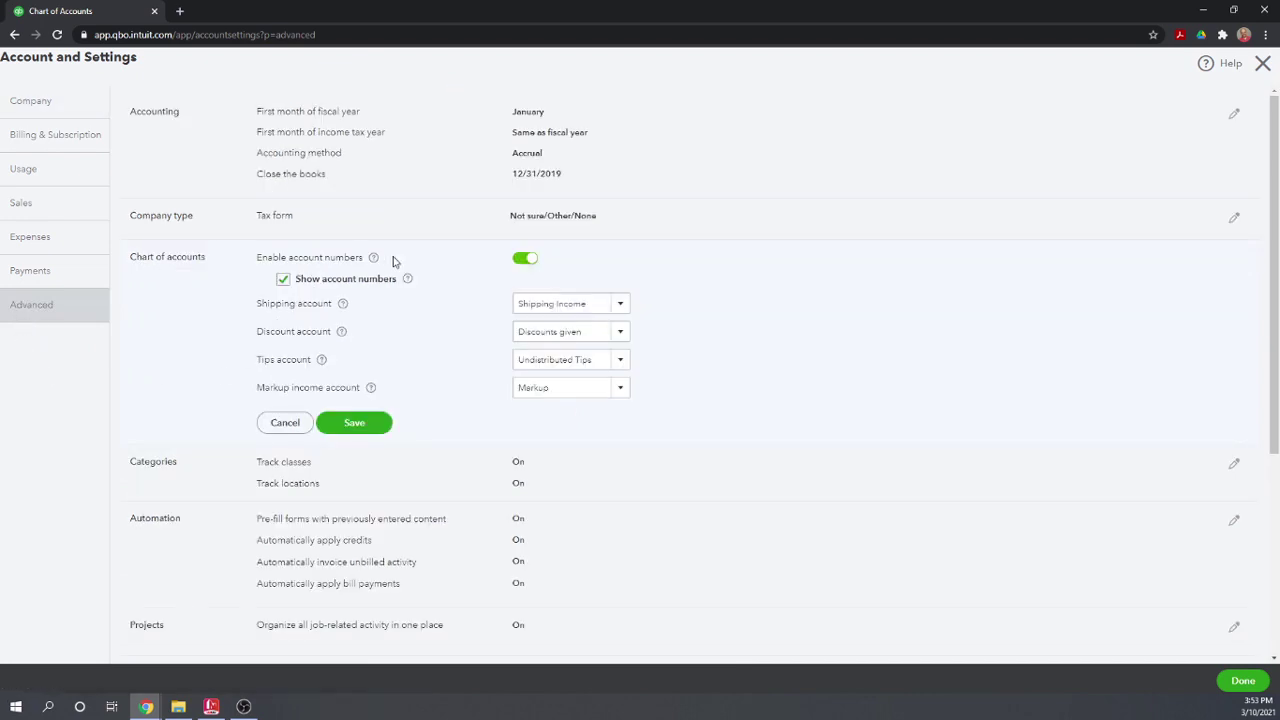
{"action": "left_click", "coordinate": [527, 261]}
{"action": "left_click", "coordinate": [527, 261]}
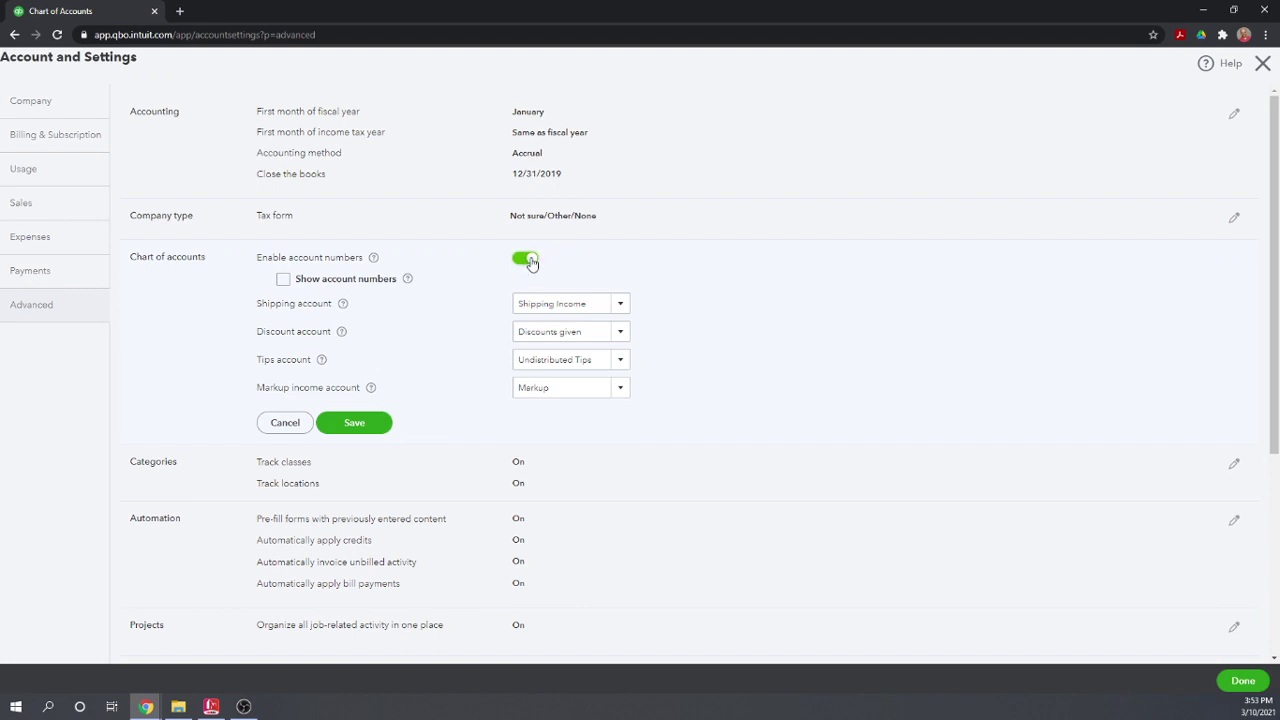
{"action": "left_click", "coordinate": [285, 281]}
{"action": "left_click", "coordinate": [357, 428]}
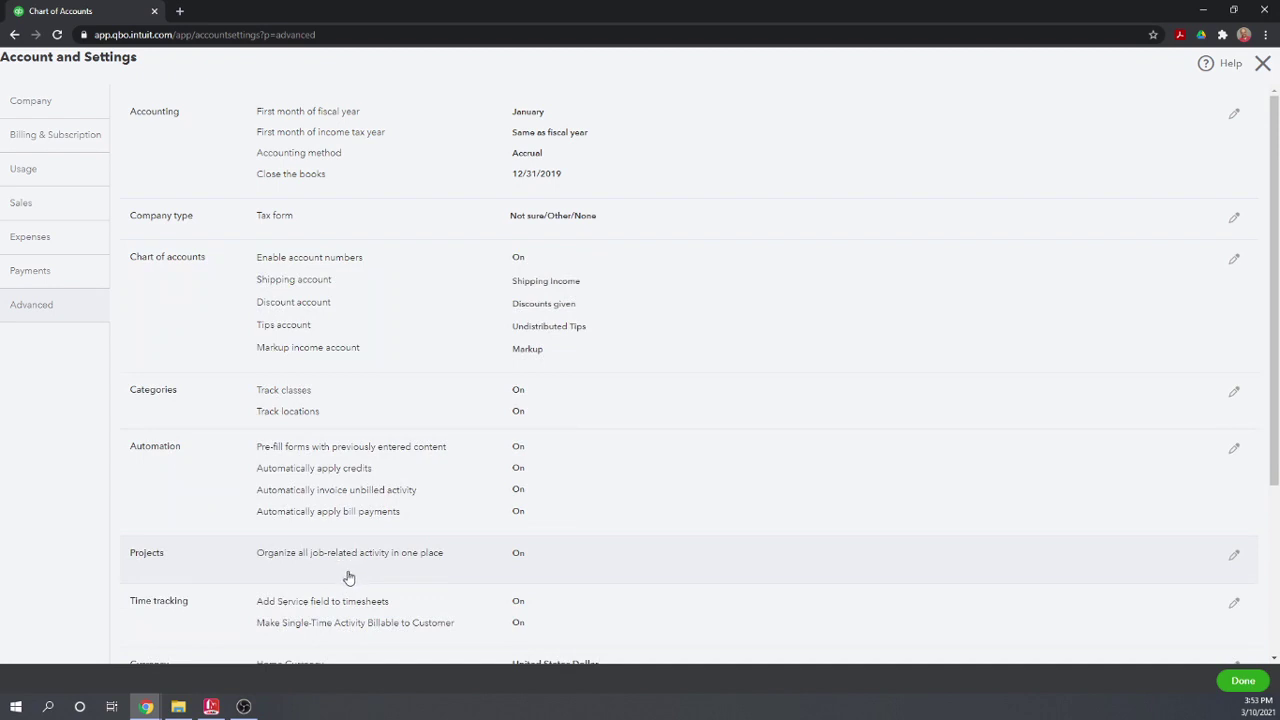
{"action": "left_click", "coordinate": [1243, 684]}
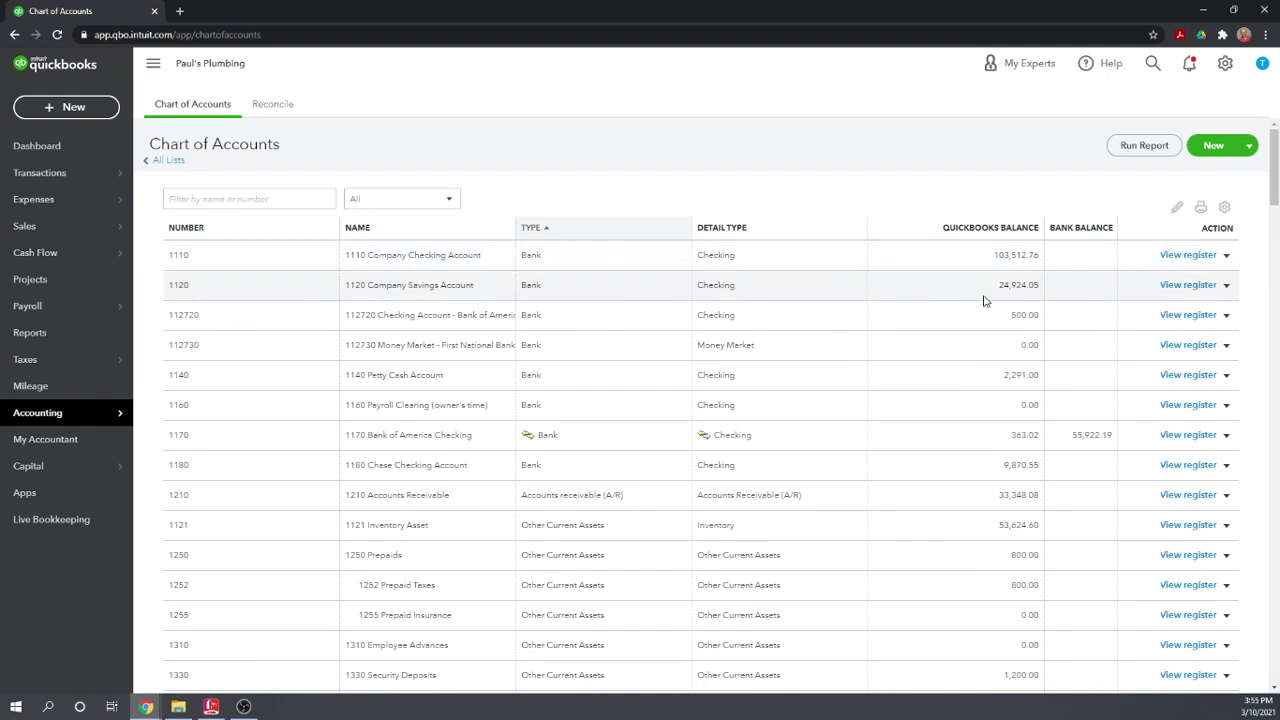
Start a new account, set its account type to Other Current Assets and review the detail types offered.
{"action": "left_click", "coordinate": [1214, 147]}
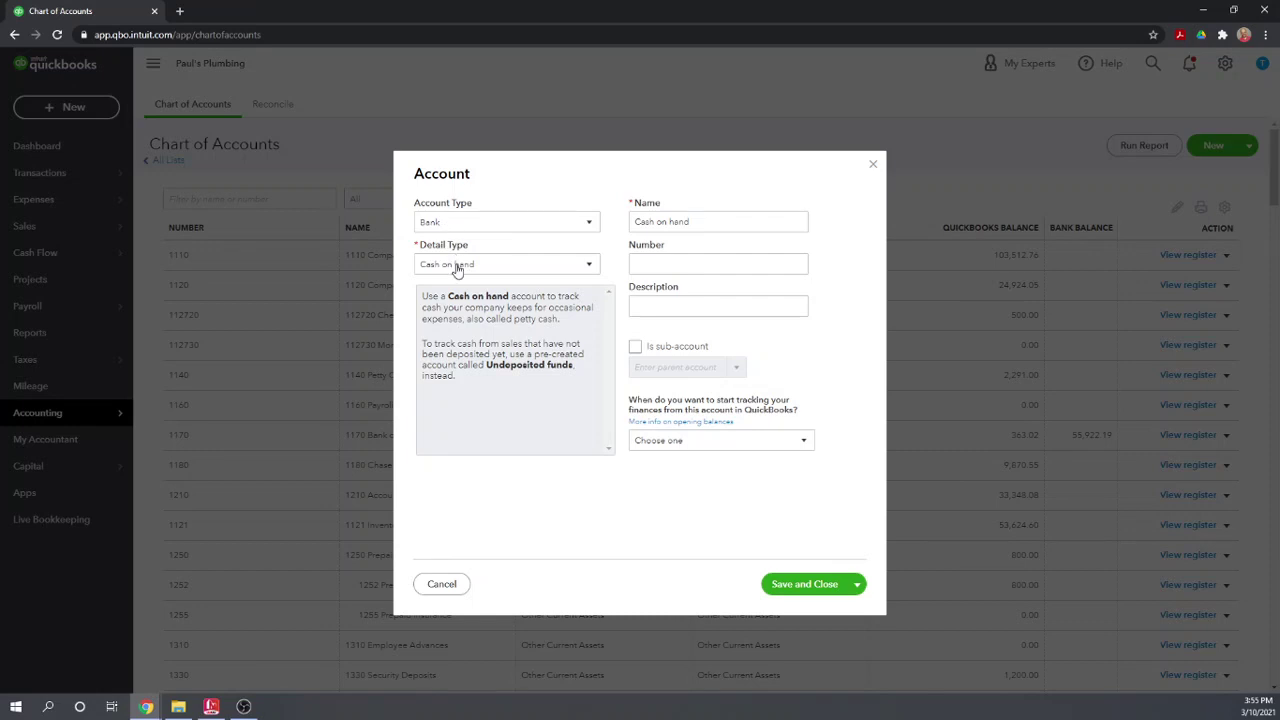
{"action": "left_click", "coordinate": [586, 230]}
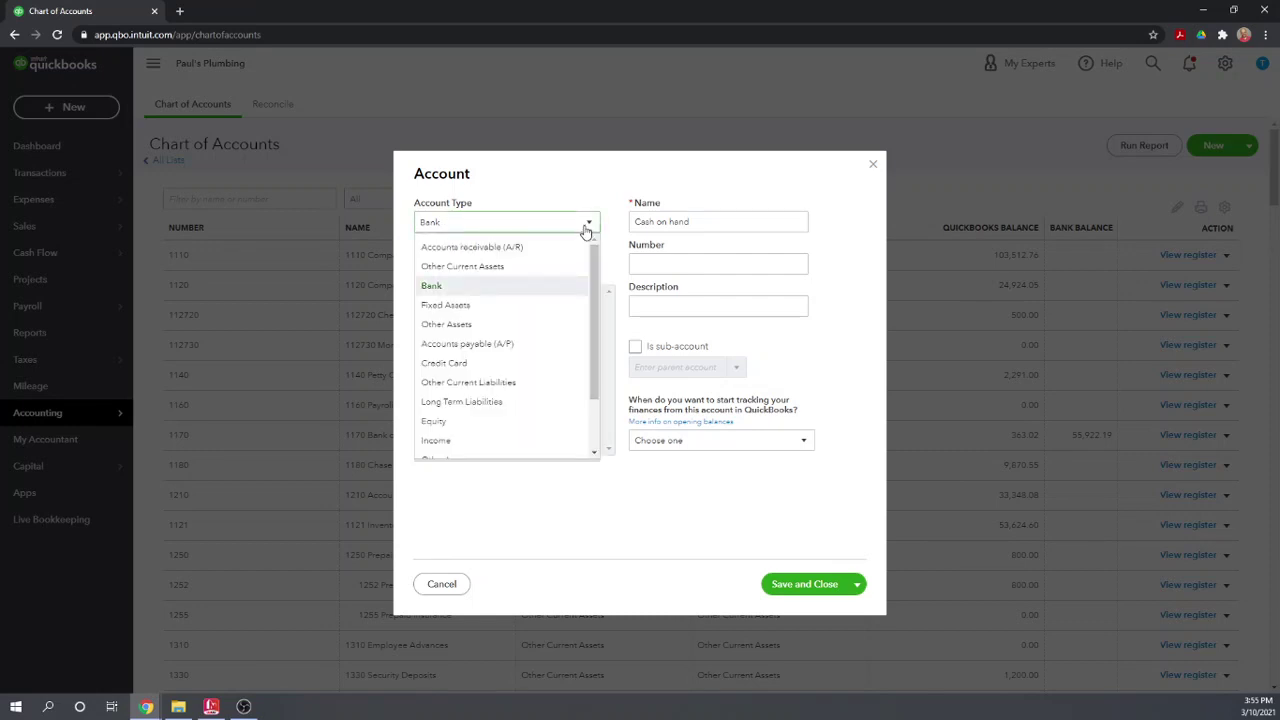
{"action": "scroll", "coordinate": [517, 349], "scroll_direction": "down", "scroll_amount": 2}
{"action": "scroll", "coordinate": [528, 290], "scroll_direction": "up", "scroll_amount": 2}
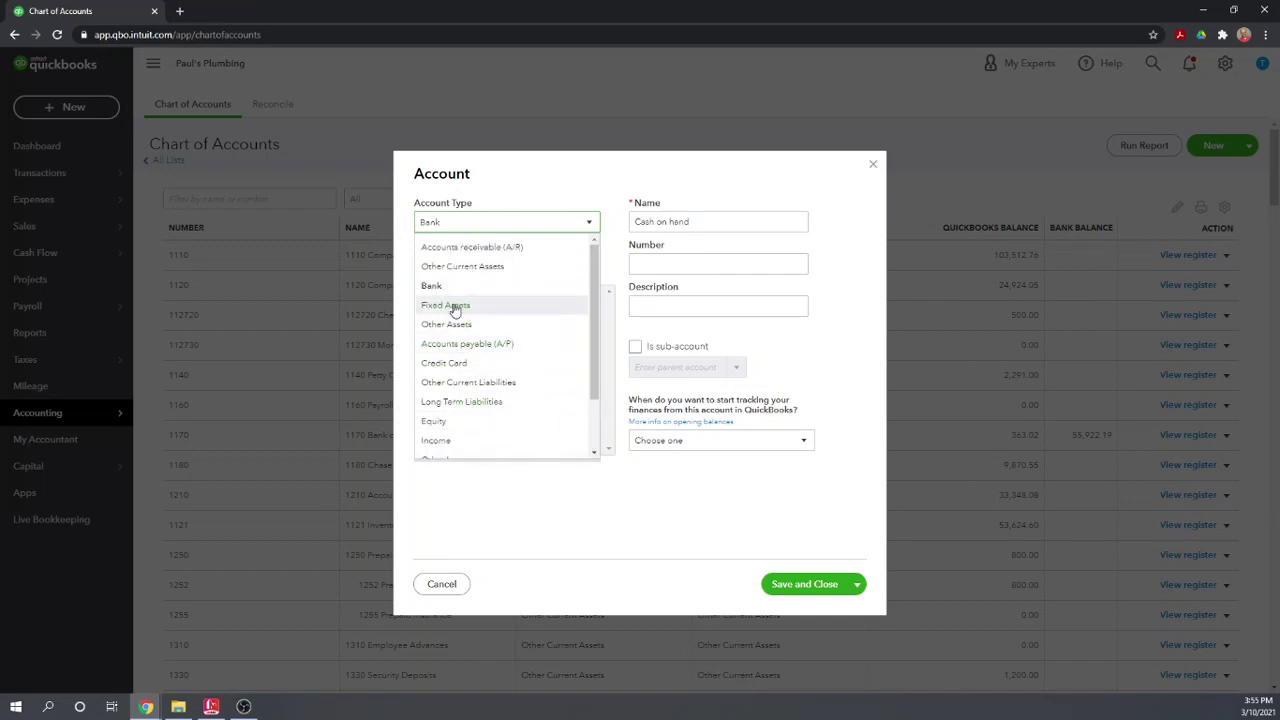
{"action": "left_click", "coordinate": [486, 276]}
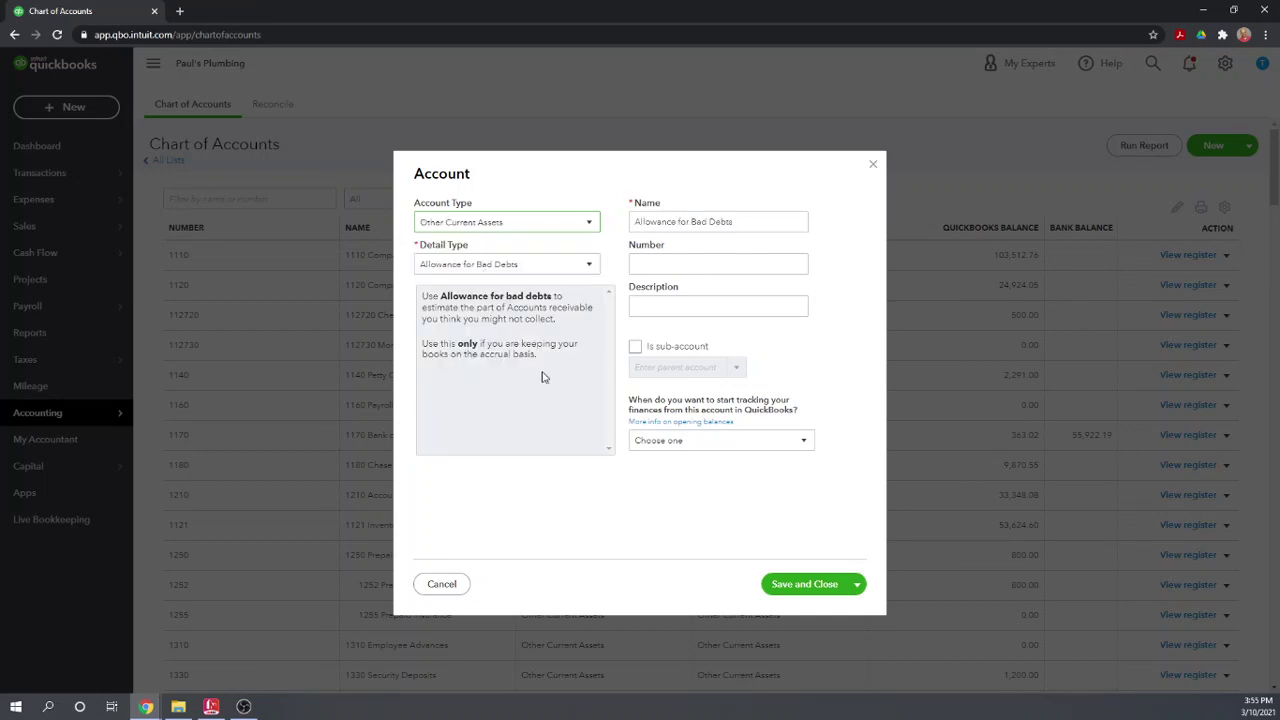
{"action": "left_click", "coordinate": [589, 264]}
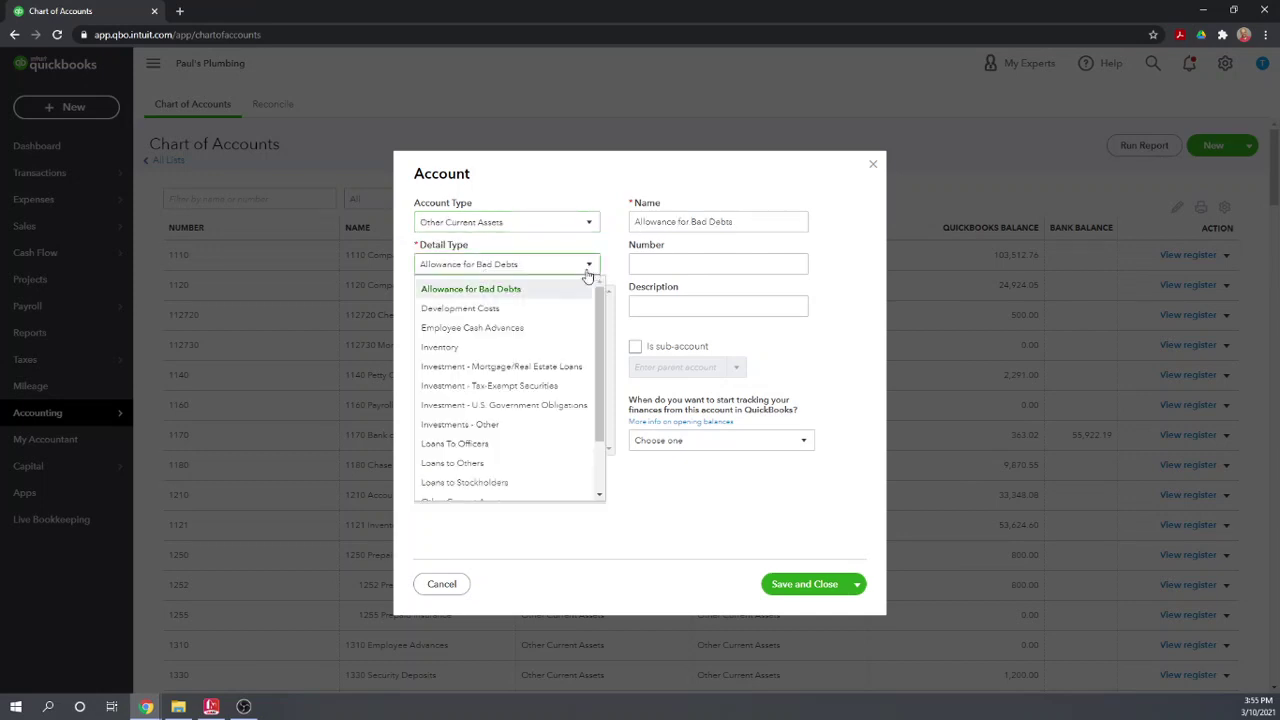
{"action": "scroll", "coordinate": [490, 400], "scroll_direction": "down", "scroll_amount": 2}
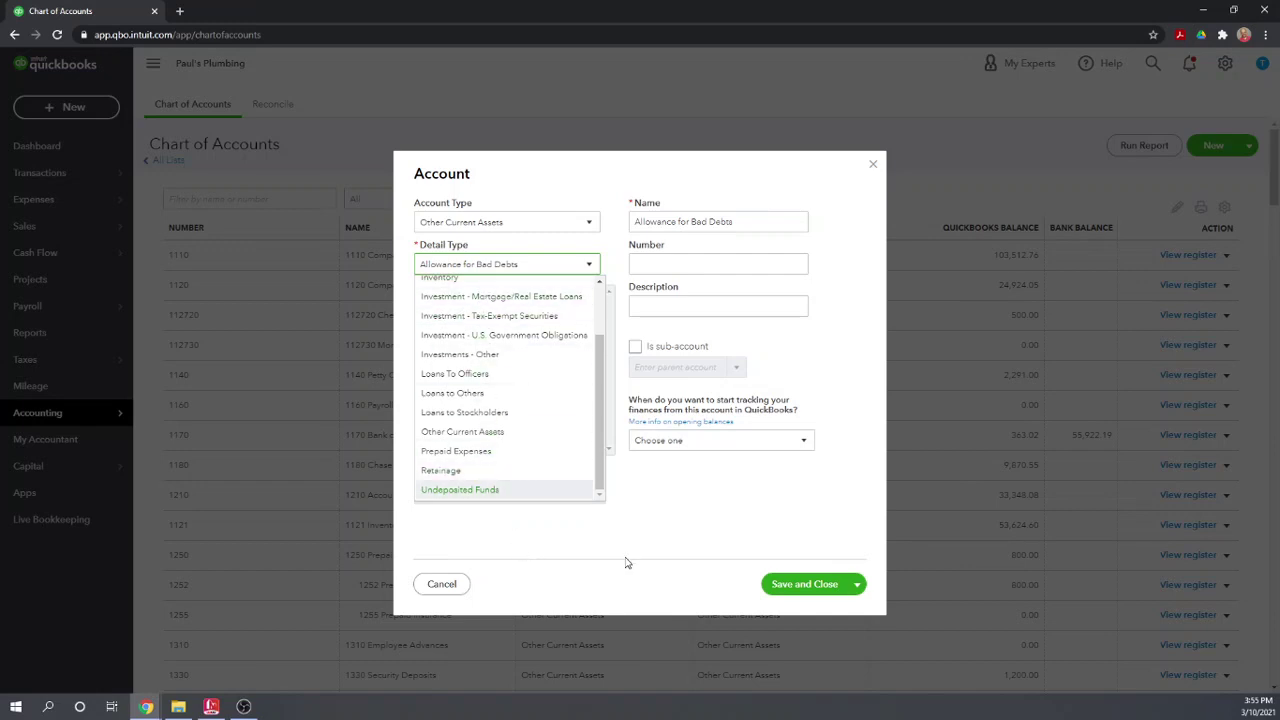
{"action": "left_click", "coordinate": [664, 520]}
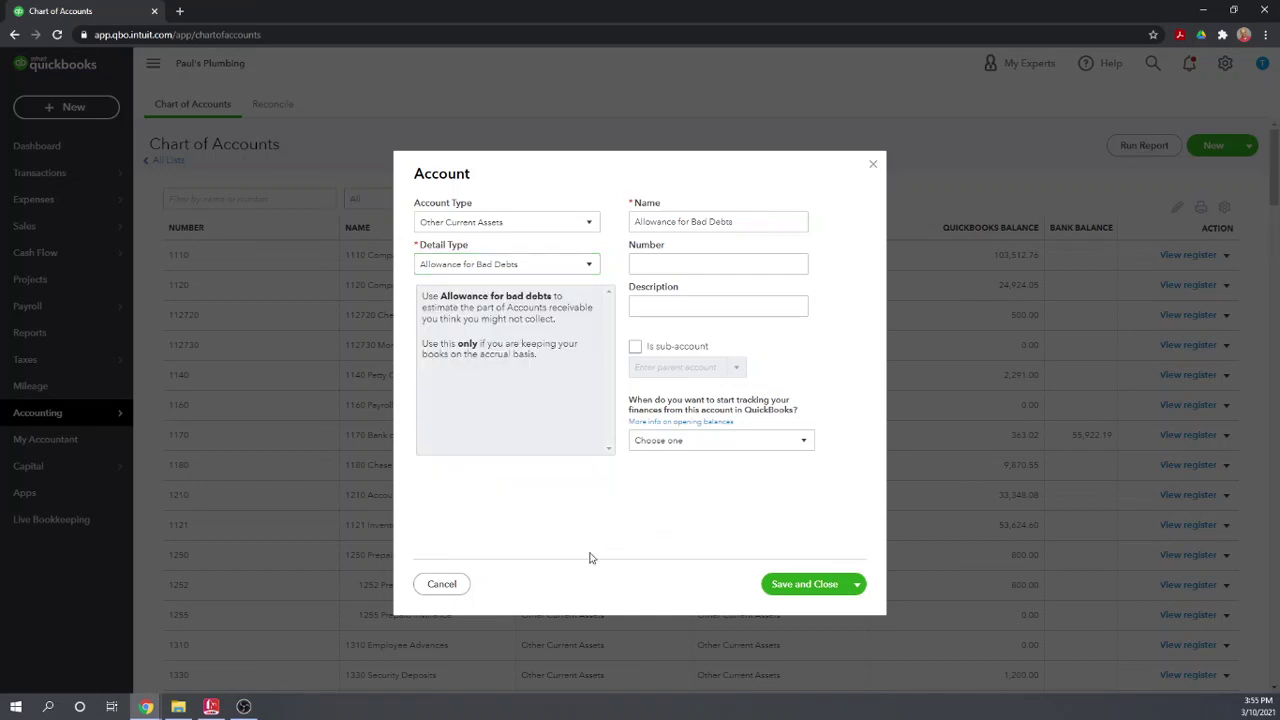
Set the new account's type to Cost of Goods Sold and review the detail types offered.
{"action": "left_click", "coordinate": [590, 224]}
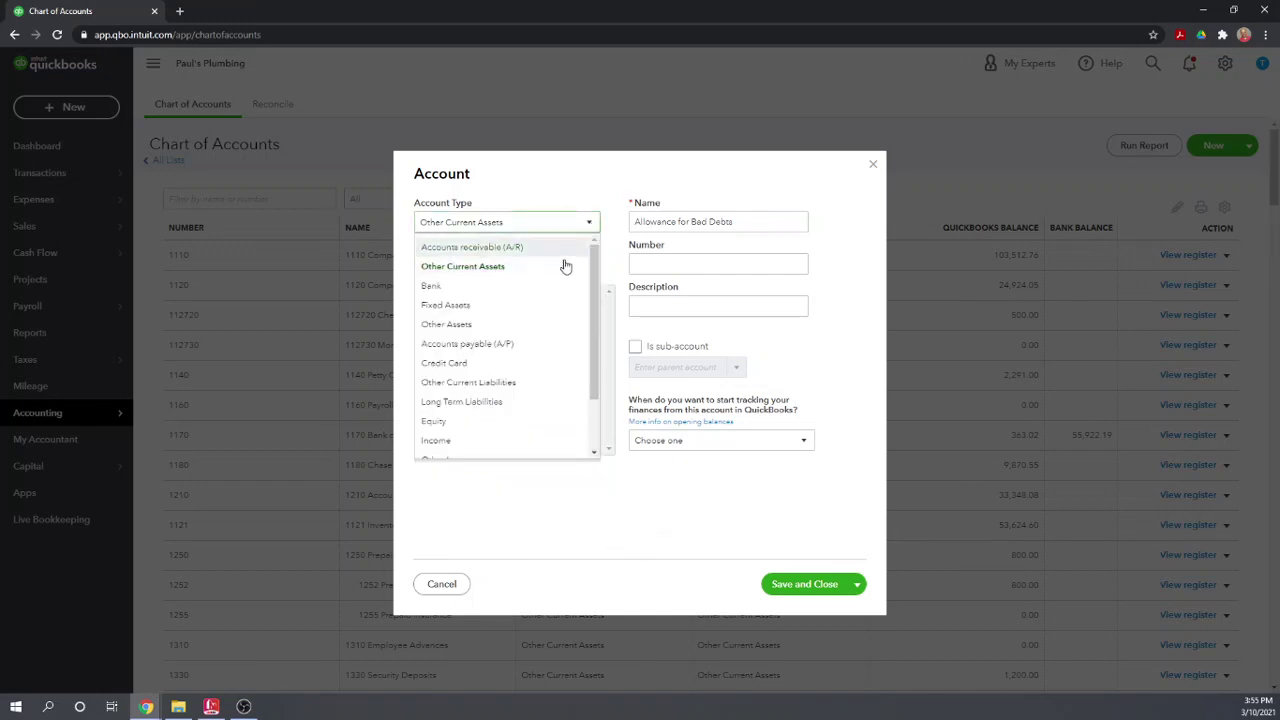
{"action": "scroll", "coordinate": [498, 437], "scroll_direction": "down", "scroll_amount": 1}
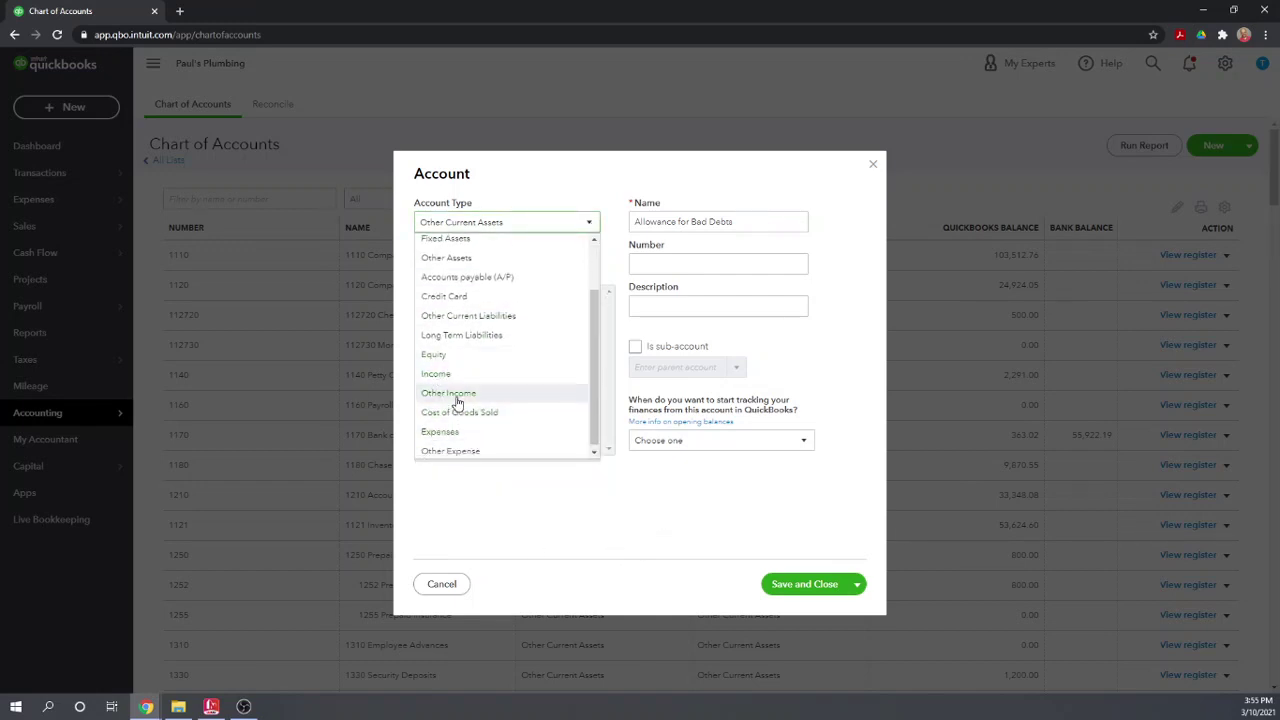
{"action": "left_click", "coordinate": [457, 416]}
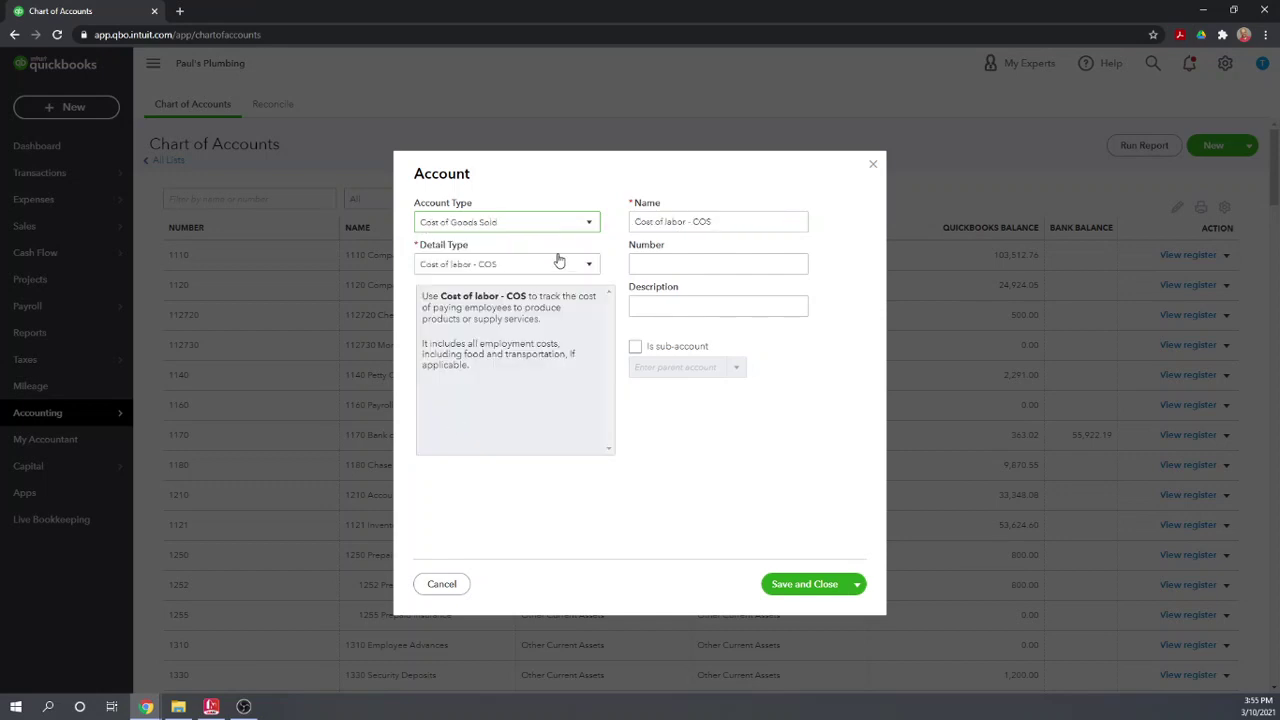
{"action": "left_click", "coordinate": [589, 267]}
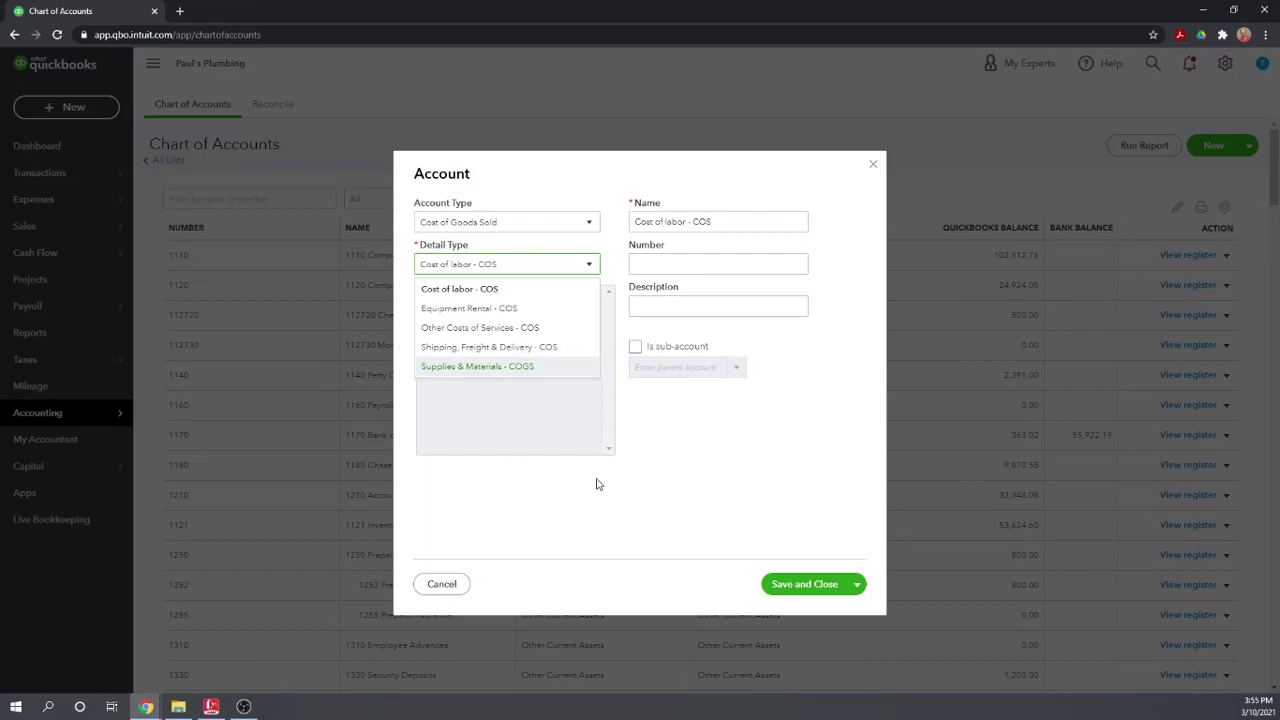
{"action": "left_click", "coordinate": [675, 503]}
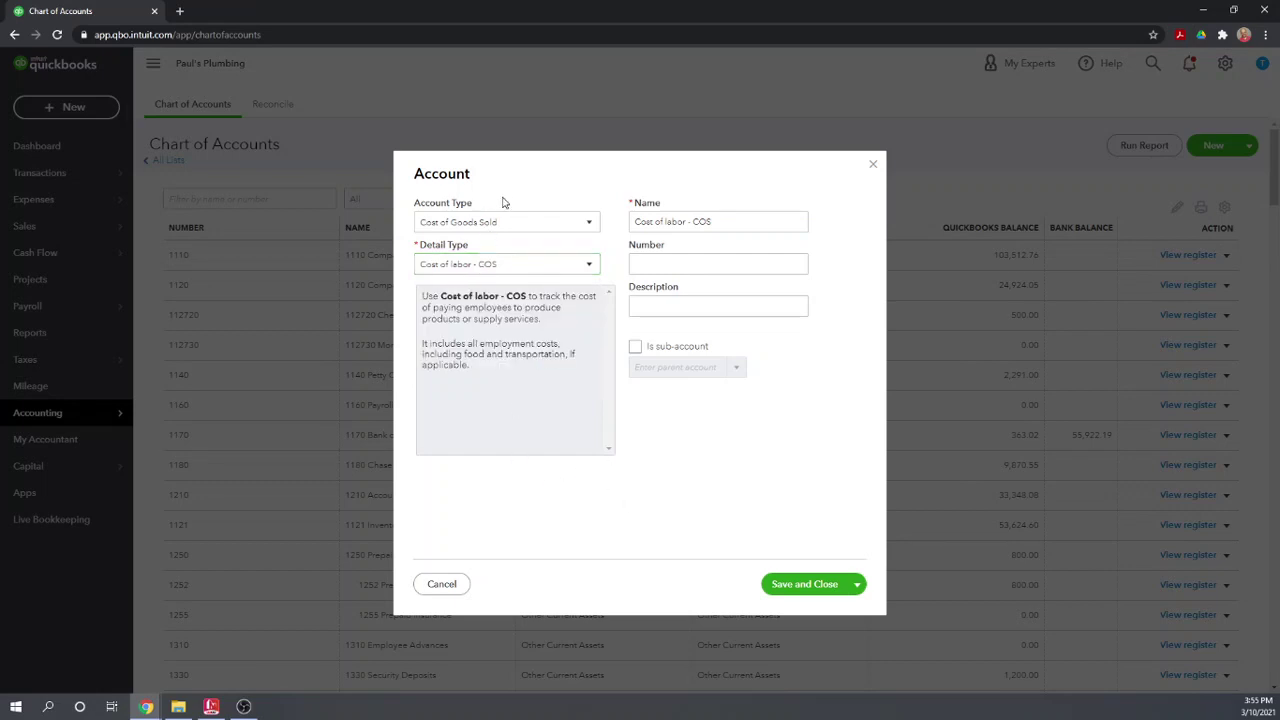
Name the new account Cost of Direct Labor and discard it without saving.
{"action": "left_click", "coordinate": [689, 221]}
{"action": "triple_click", "coordinate": [722, 222]}
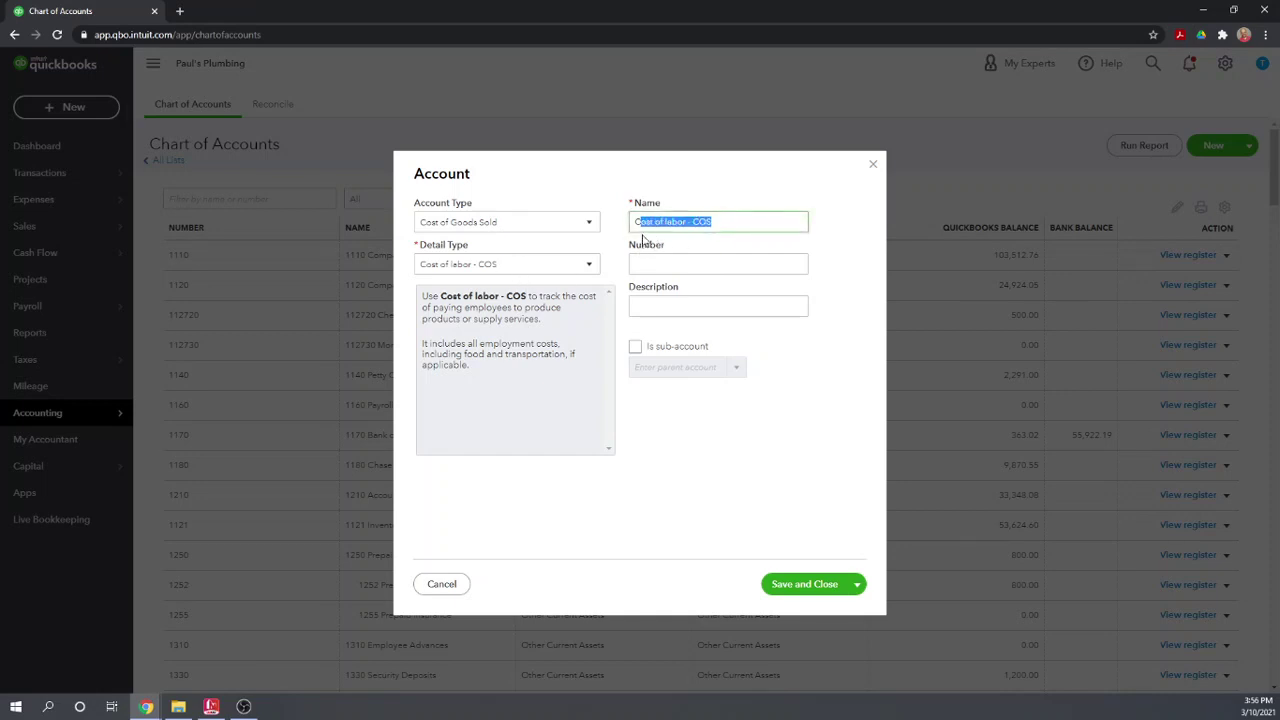
{"action": "type", "text": "C"}
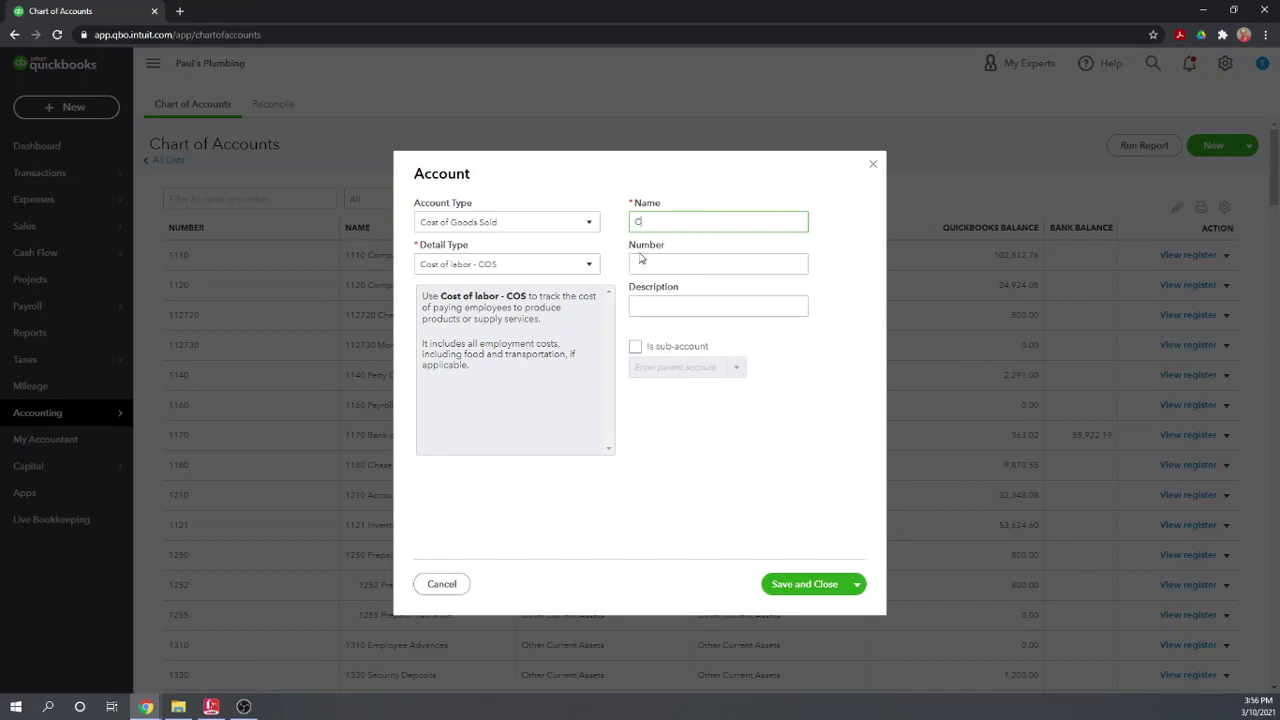
{"action": "type", "text": "ost of Direct Labor"}
{"action": "left_click", "coordinate": [663, 261]}
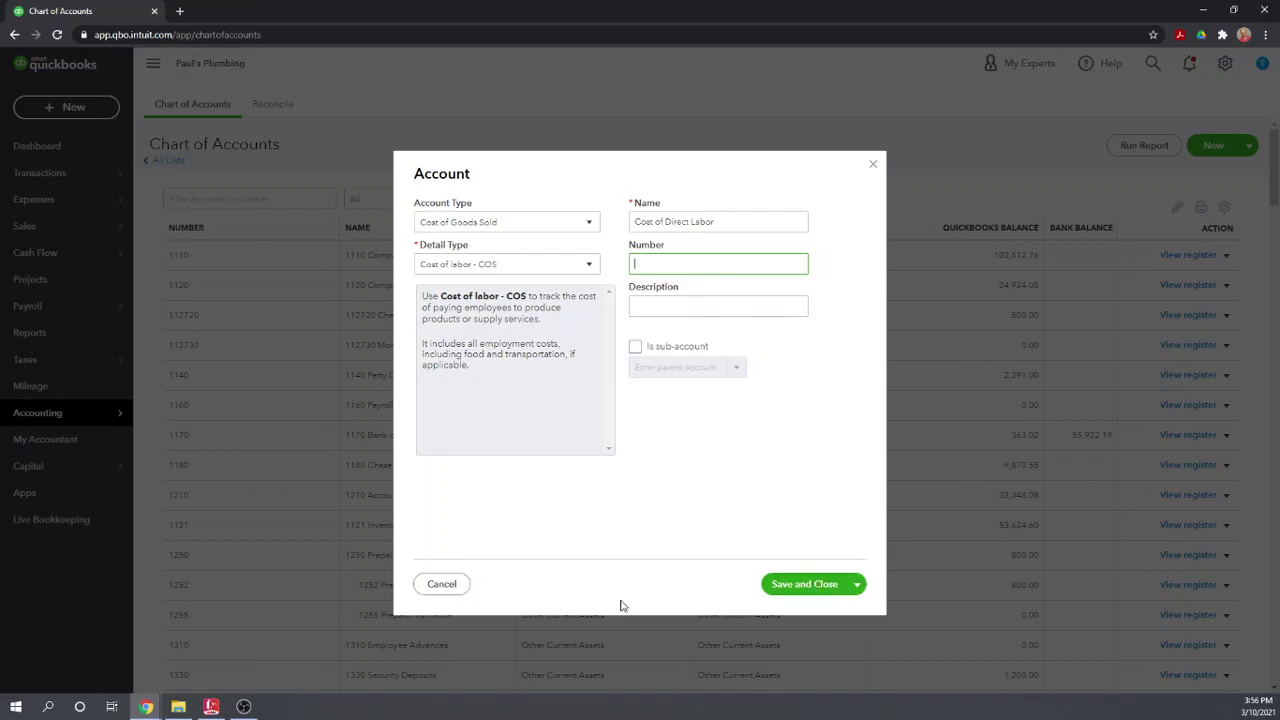
{"action": "left_click", "coordinate": [441, 586]}
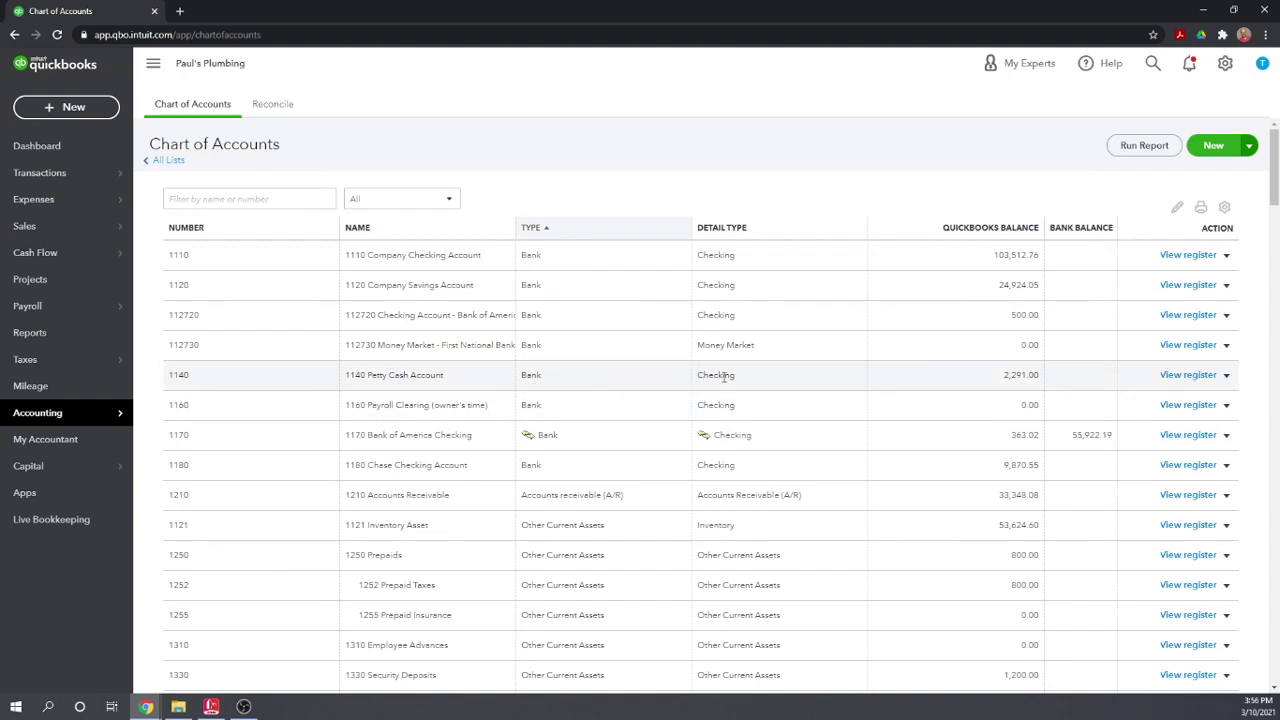
Change the 1140 Petty Cash Account's detail type to Cash on hand, then save and accept the change.
{"action": "left_click", "coordinate": [1226, 376]}
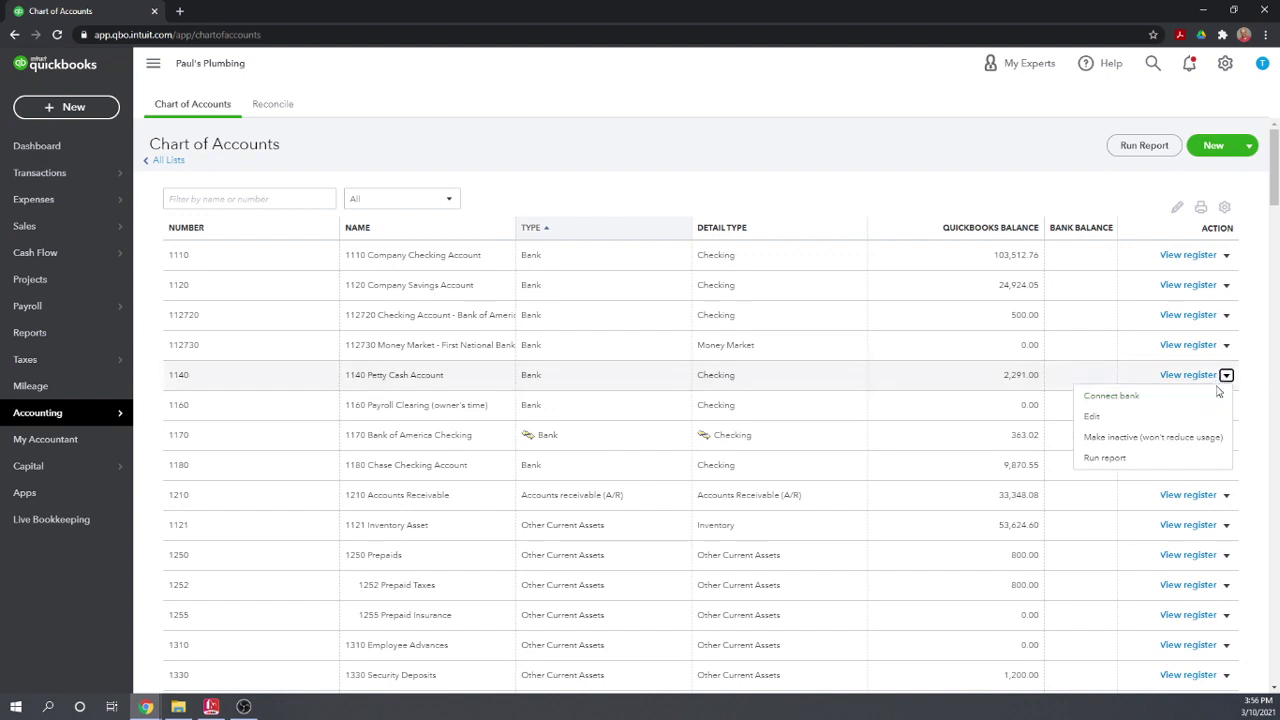
{"action": "left_click", "coordinate": [1097, 418]}
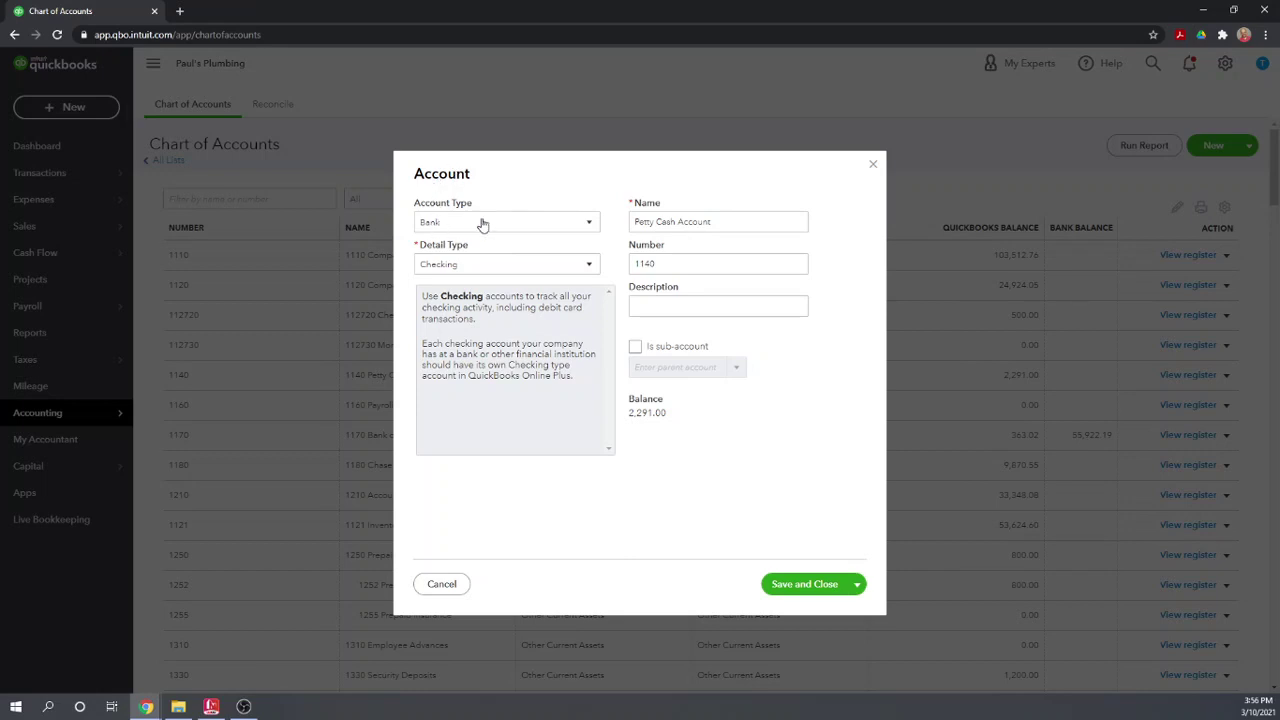
{"action": "left_click", "coordinate": [589, 266]}
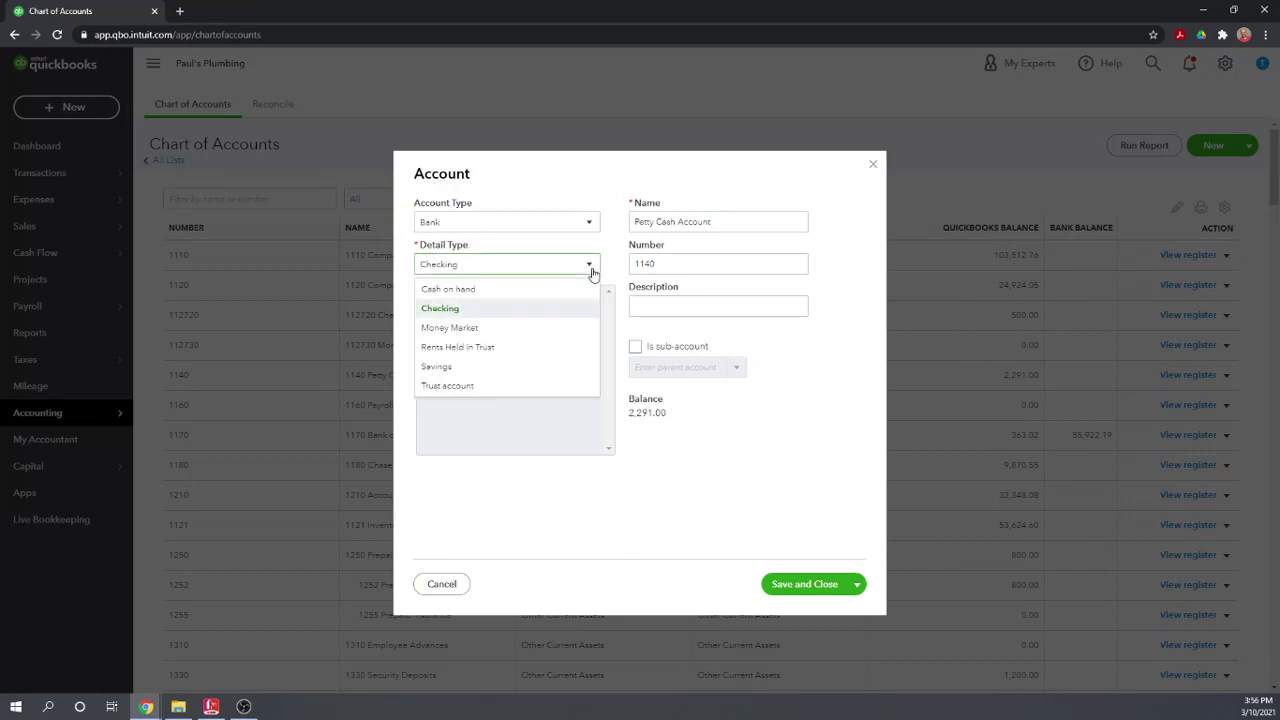
{"action": "left_click", "coordinate": [477, 292]}
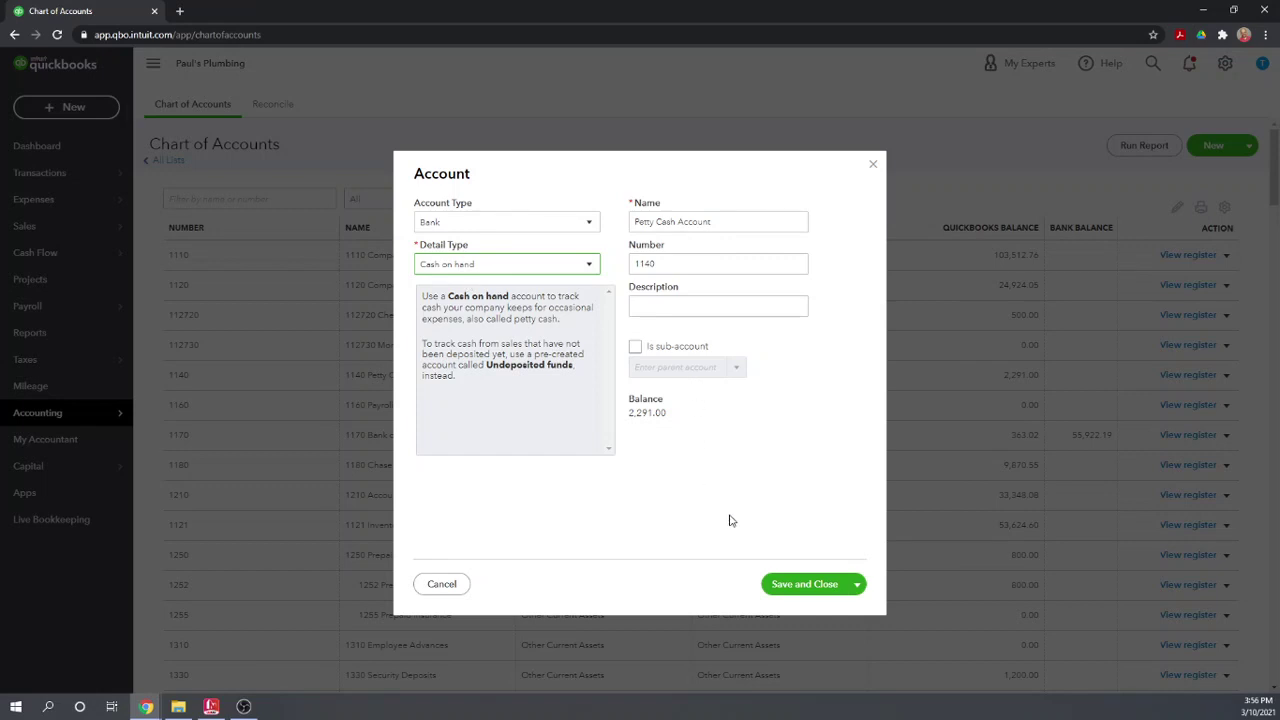
{"action": "left_click", "coordinate": [800, 588]}
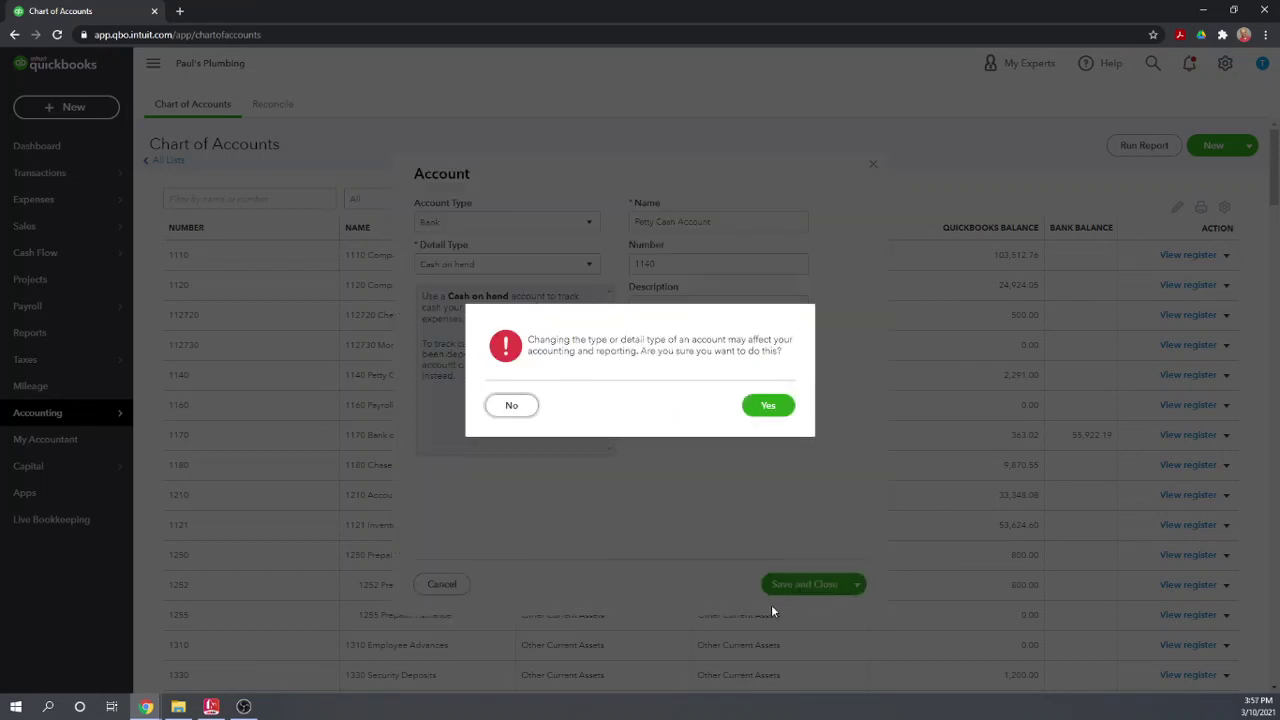
{"action": "left_click", "coordinate": [768, 406]}
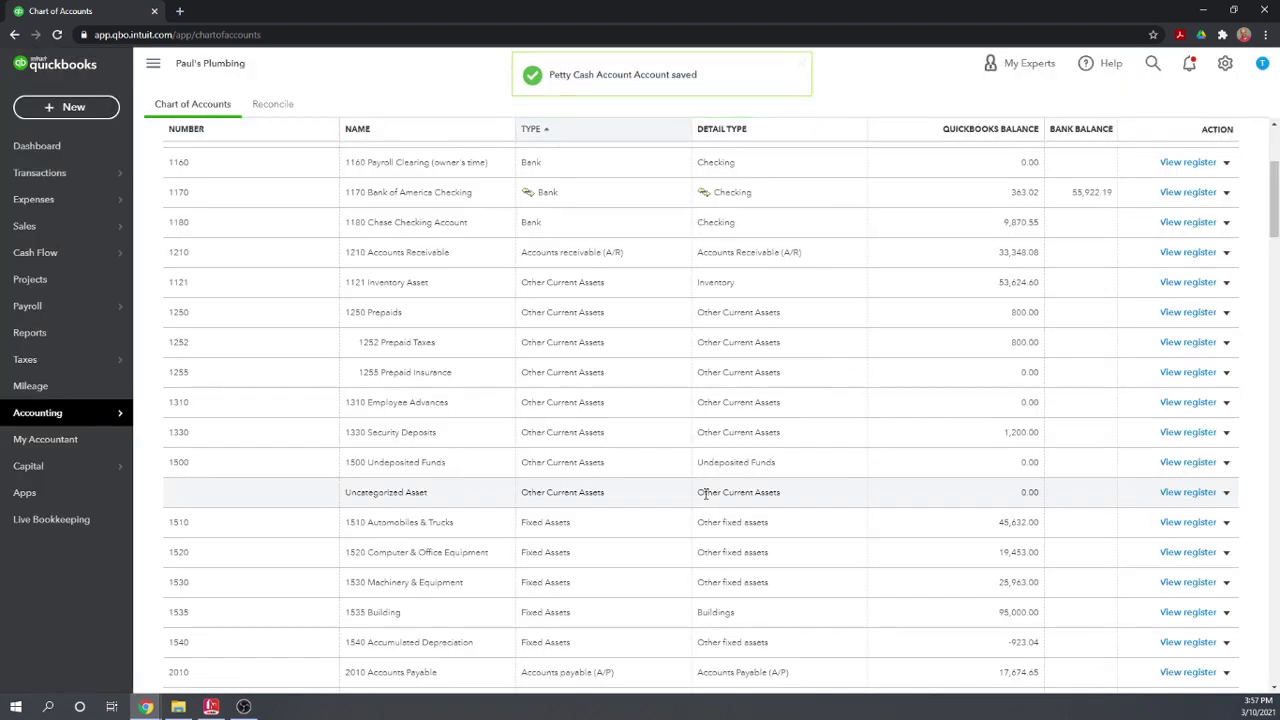
{"action": "scroll", "coordinate": [715, 478], "scroll_direction": "up", "scroll_amount": 5}
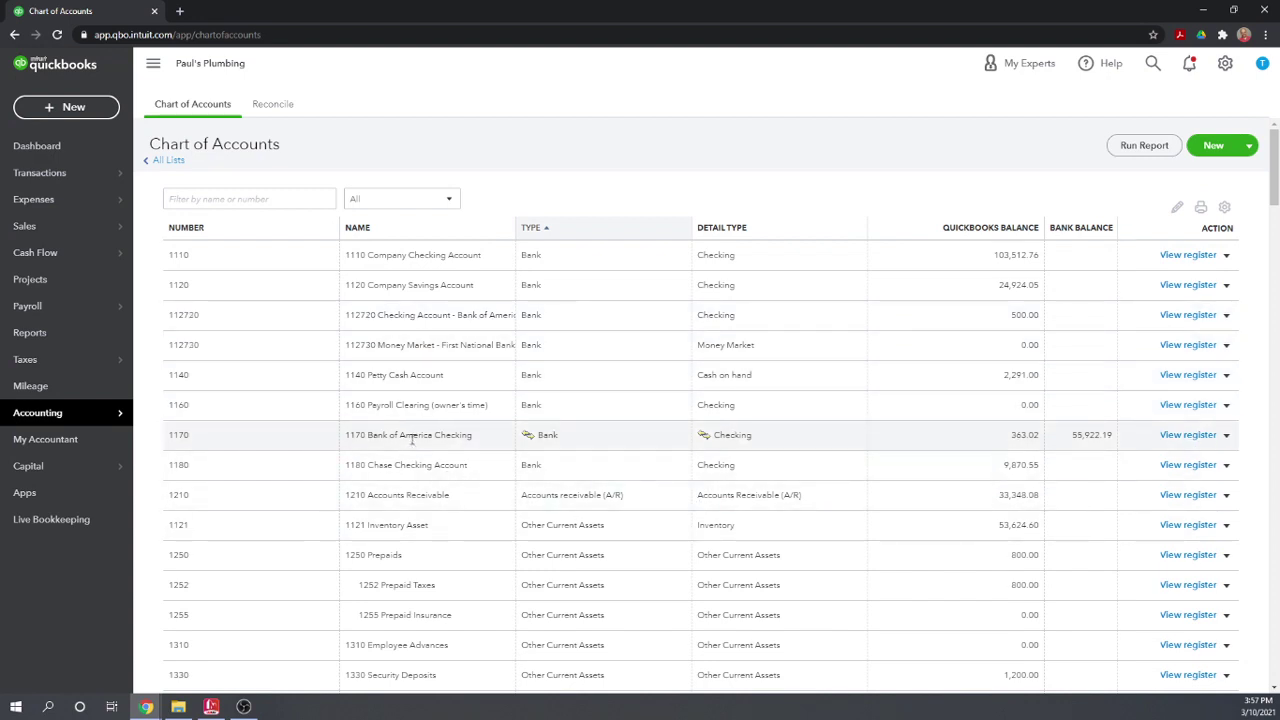
Try to make the 1170 Bank of America Checking account inactive, declining the adjusting transaction.
{"action": "left_click", "coordinate": [1227, 437]}
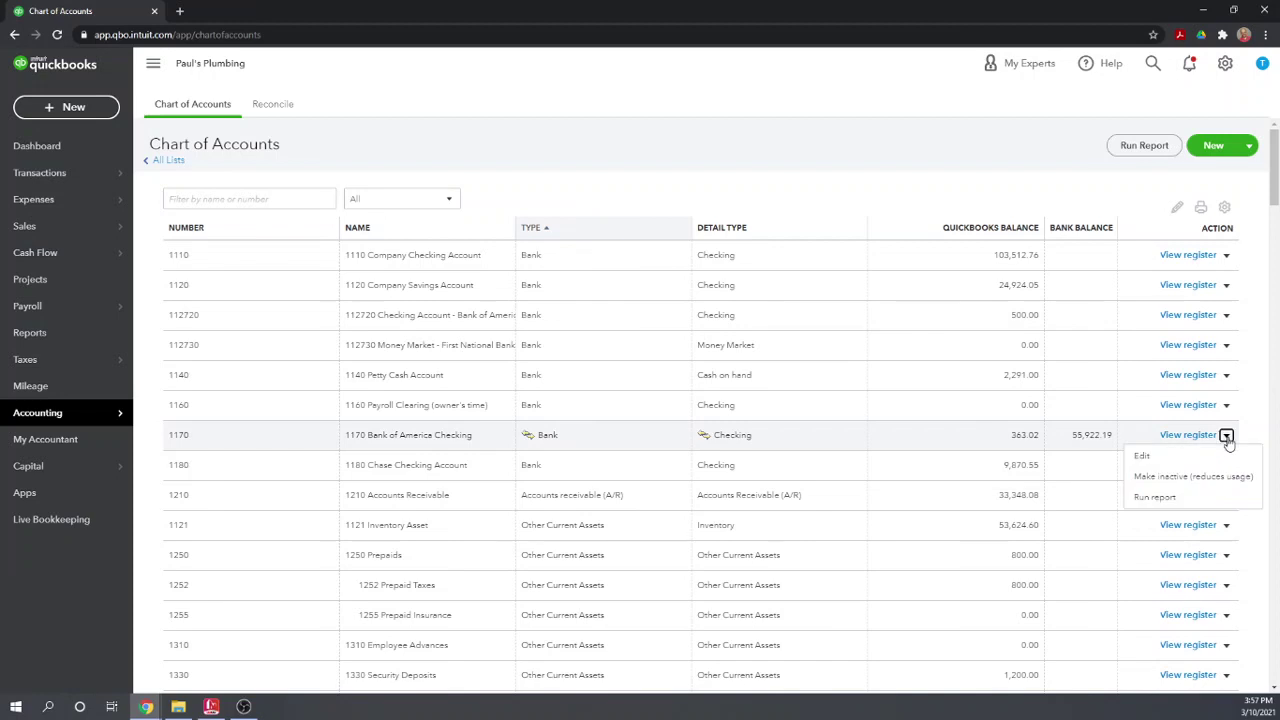
{"action": "left_click", "coordinate": [1169, 479]}
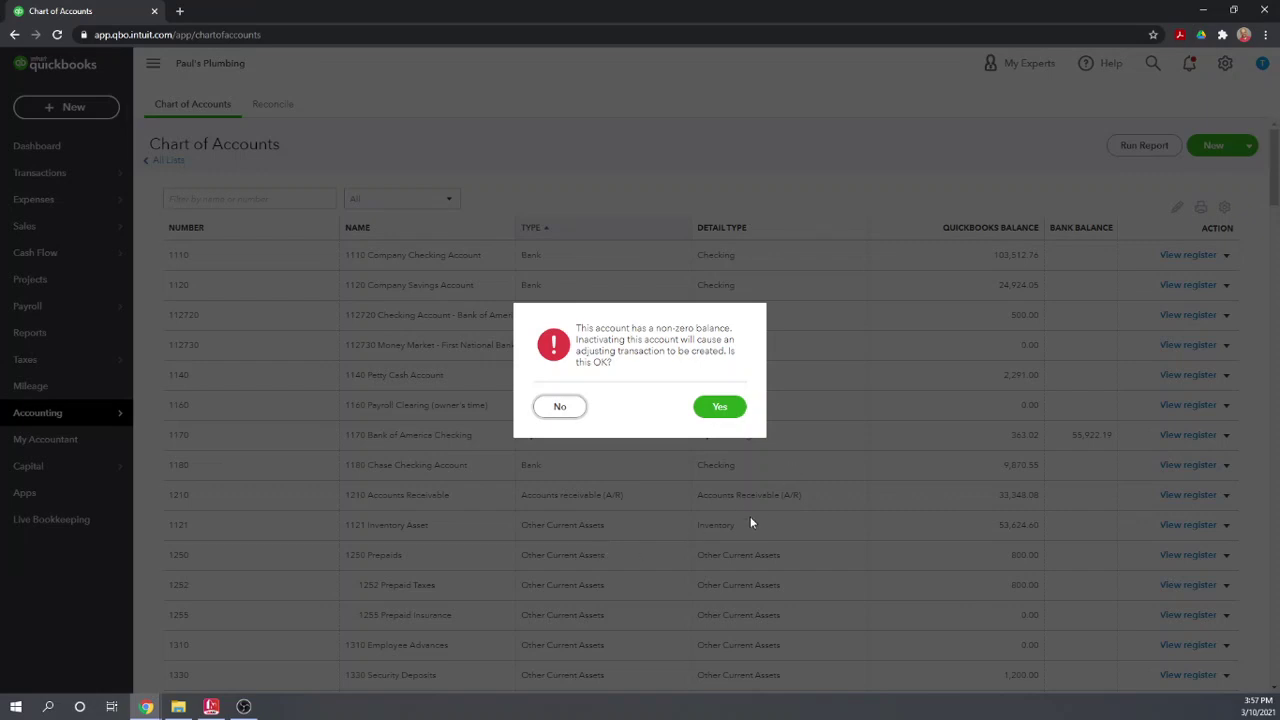
{"action": "left_click", "coordinate": [545, 410]}
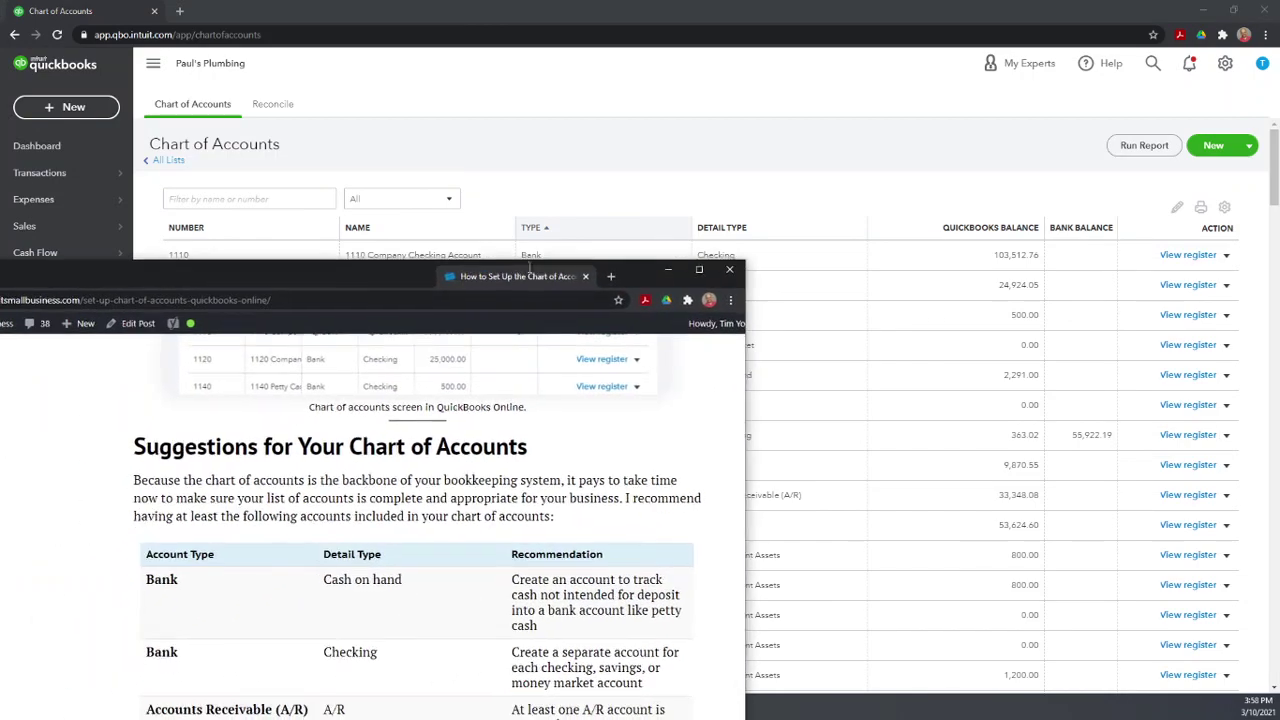
Switch to the Fit Small Business article on setting up the chart of accounts and skim it from its beginning.
{"action": "key", "text": "super+Up"}
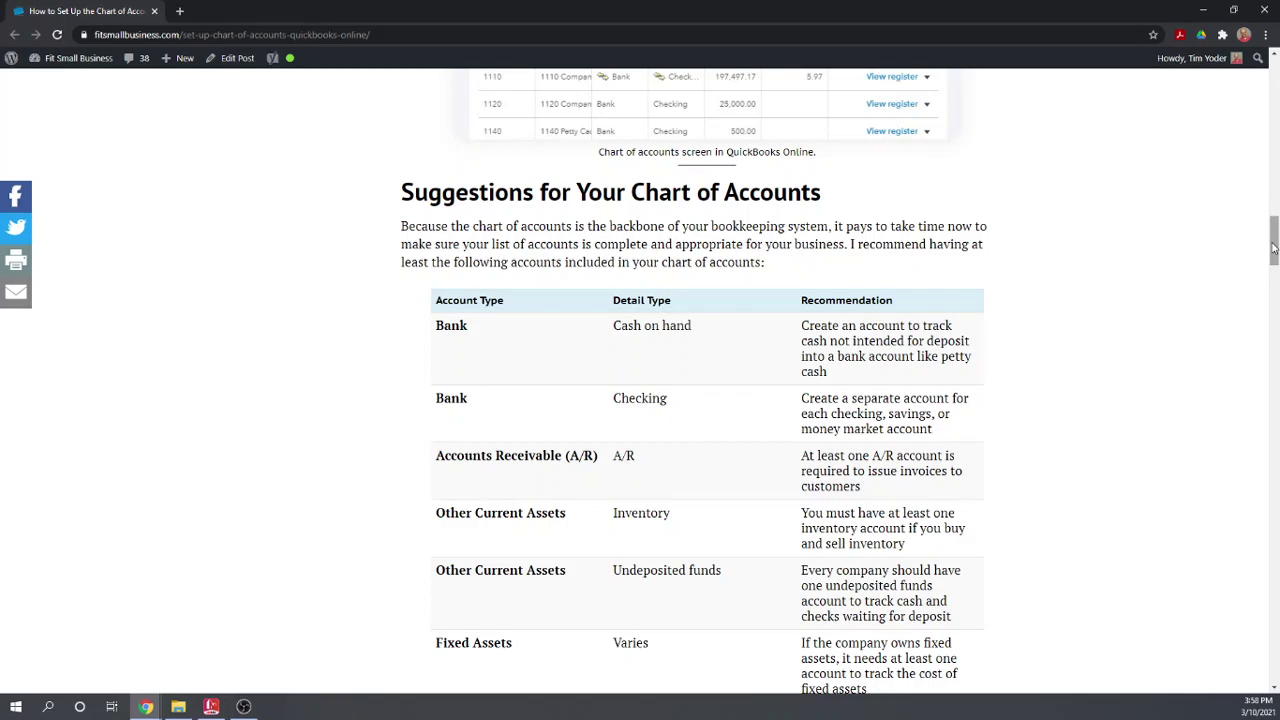
{"action": "left_click_drag", "start_coordinate": [1274, 247], "coordinate": [1276, 88]}
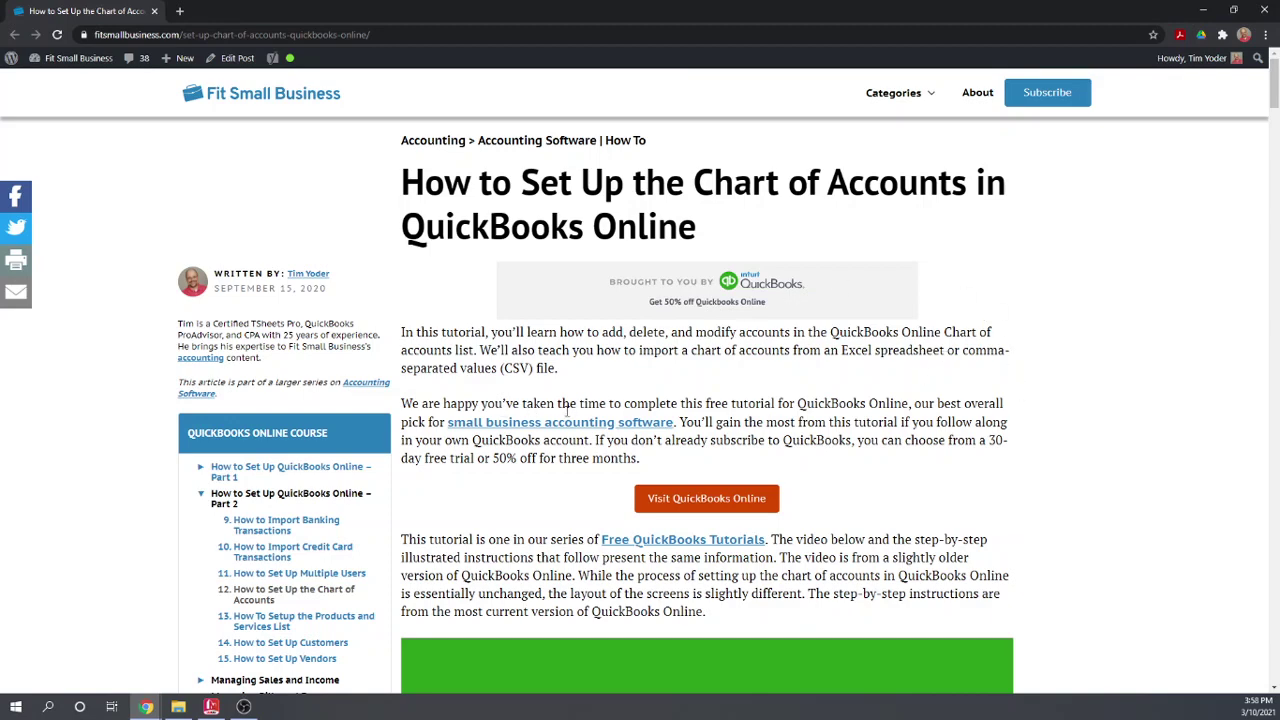
{"action": "scroll", "coordinate": [731, 380], "scroll_direction": "down", "scroll_amount": 8}
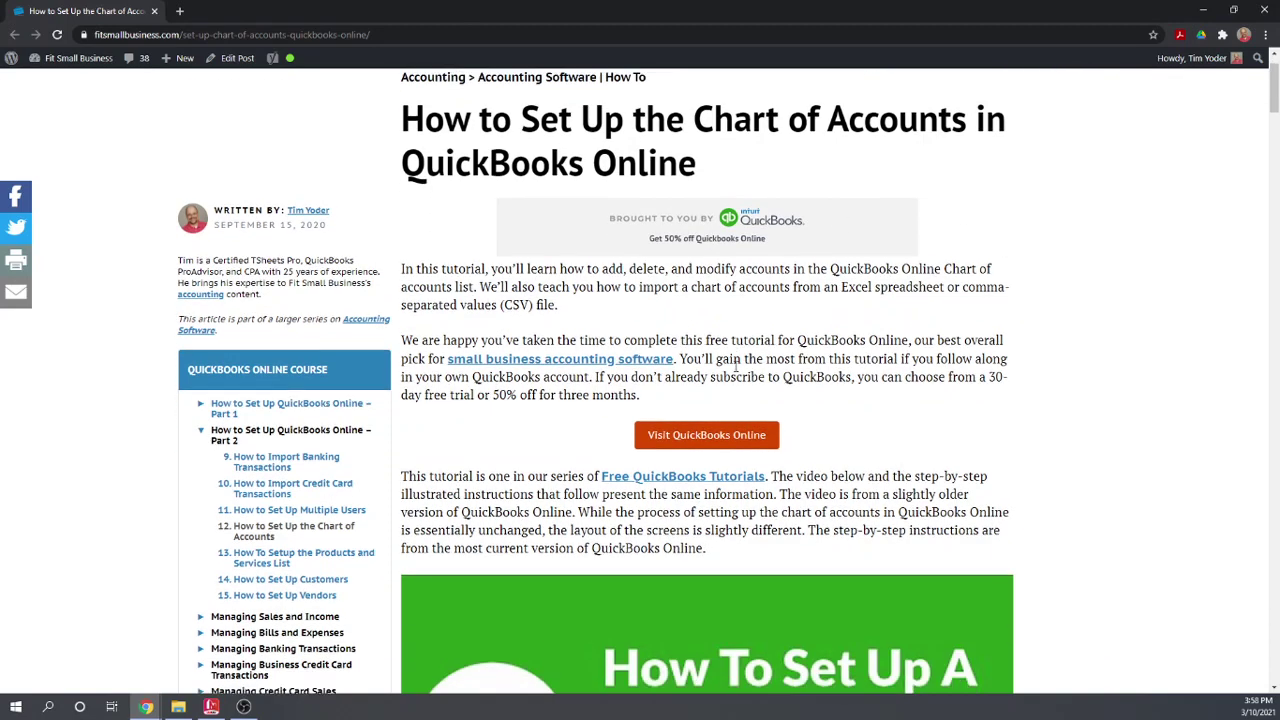
{"action": "scroll", "coordinate": [741, 349], "scroll_direction": "down", "scroll_amount": 11}
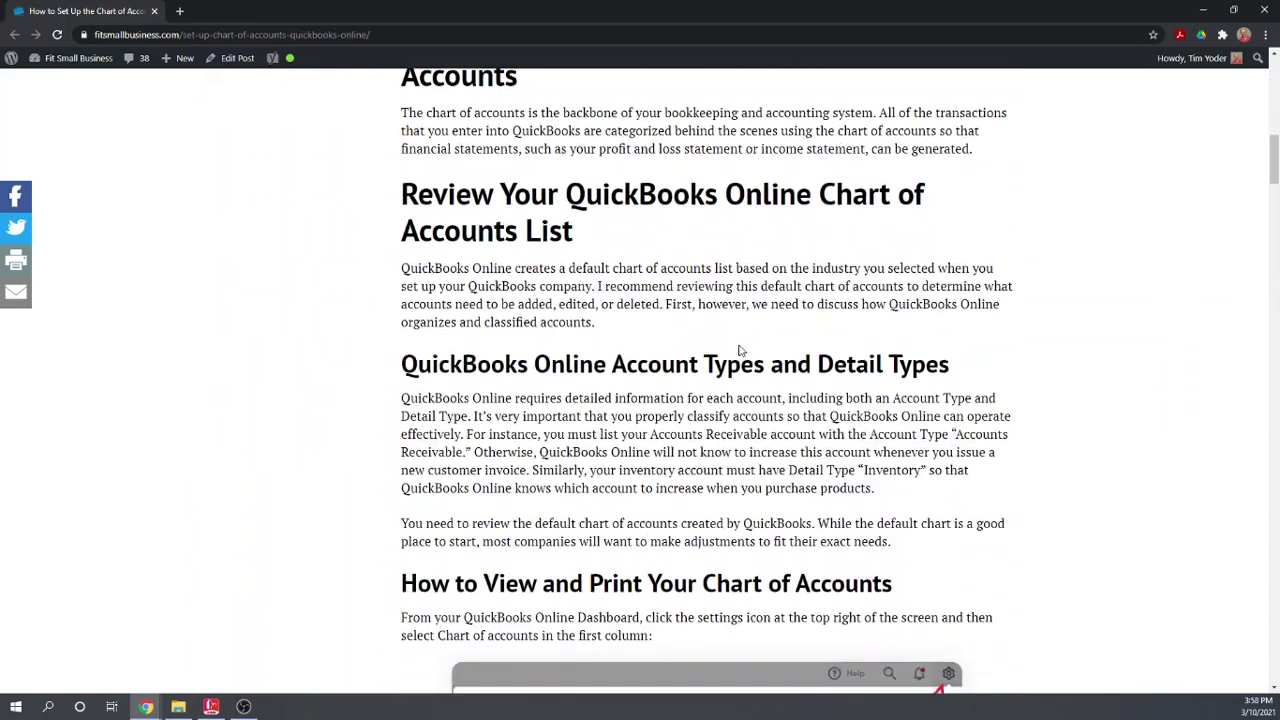
Review the article's table of suggested account types, detail types and recommendations, then return to the QuickBooks chart of accounts.
{"action": "scroll", "coordinate": [738, 352], "scroll_direction": "down", "scroll_amount": 3}
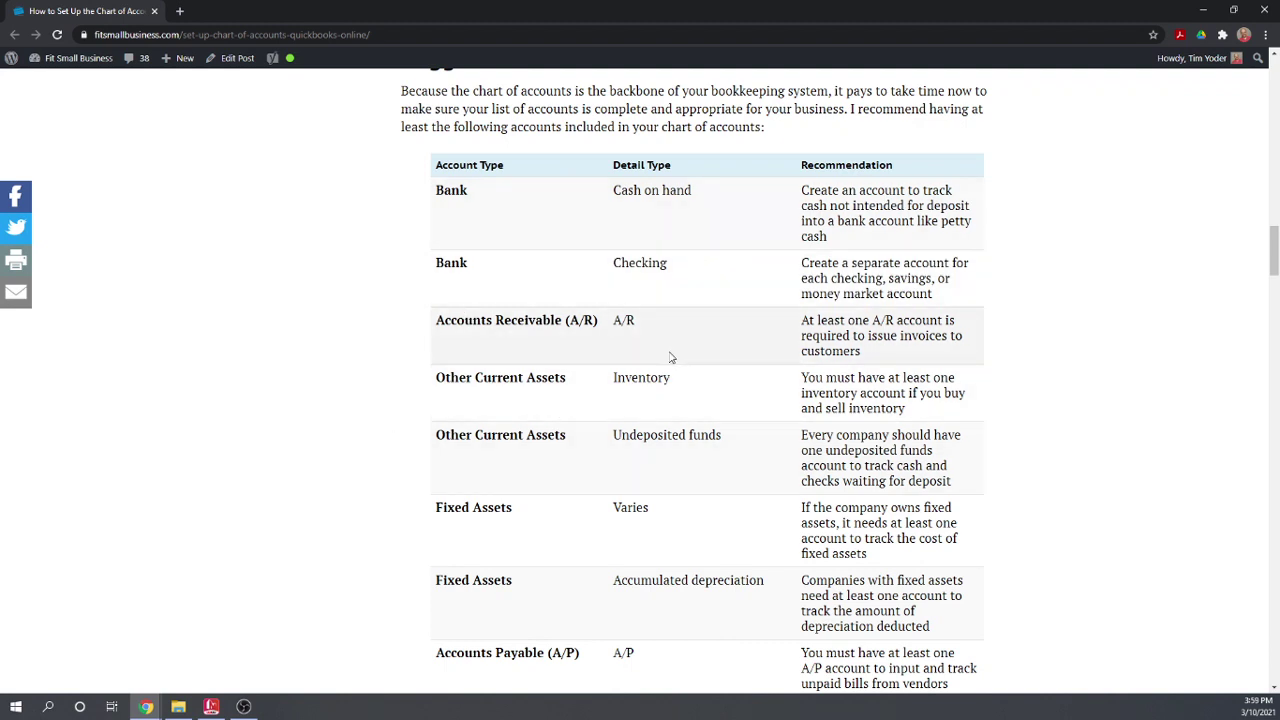
{"action": "scroll", "coordinate": [671, 357], "scroll_direction": "down", "scroll_amount": 2}
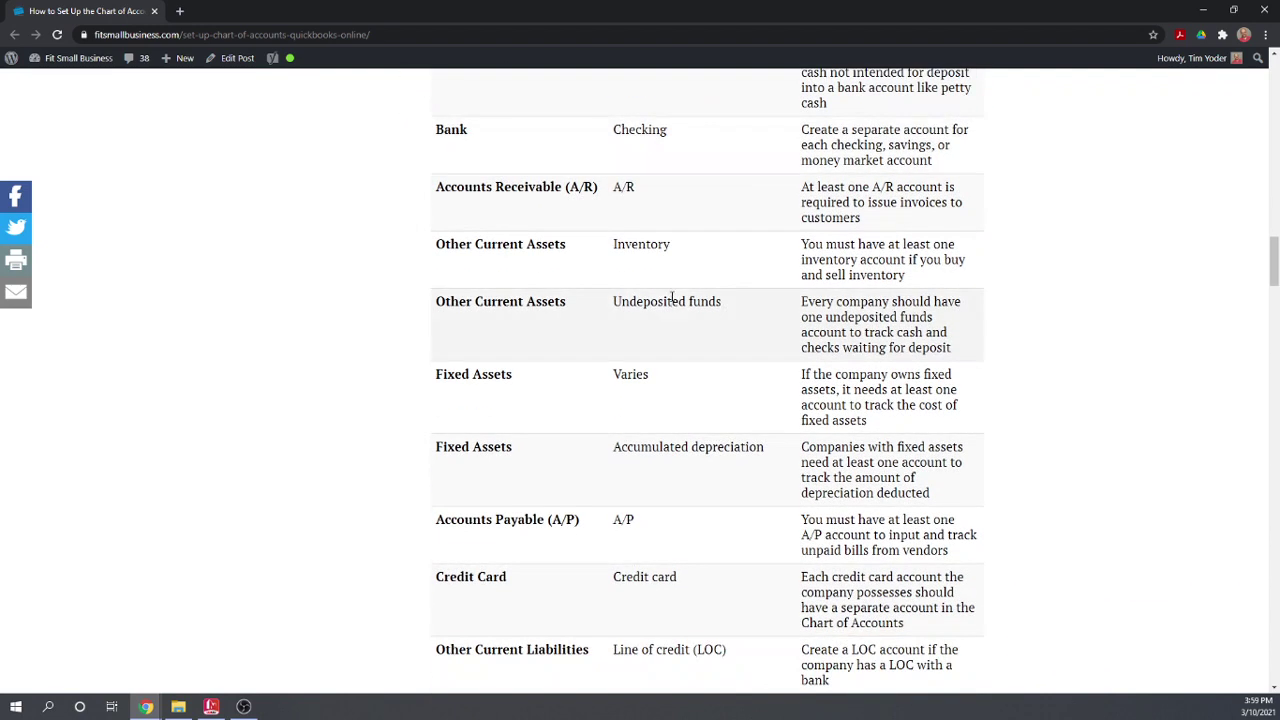
{"action": "scroll", "coordinate": [671, 300], "scroll_direction": "down", "scroll_amount": 2}
{"action": "scroll", "coordinate": [672, 300], "scroll_direction": "down", "scroll_amount": 1}
{"action": "scroll", "coordinate": [675, 305], "scroll_direction": "down", "scroll_amount": 1}
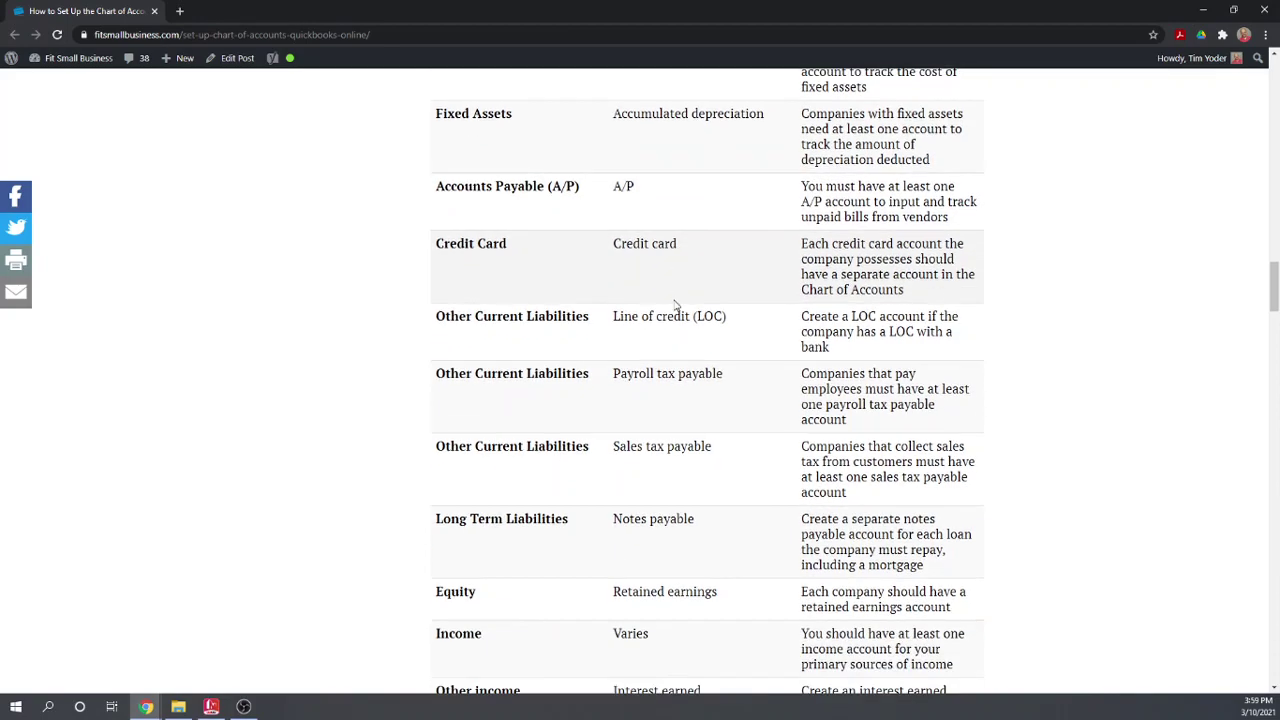
{"action": "scroll", "coordinate": [675, 305], "scroll_direction": "down", "scroll_amount": 2}
{"action": "scroll", "coordinate": [675, 305], "scroll_direction": "down", "scroll_amount": 2}
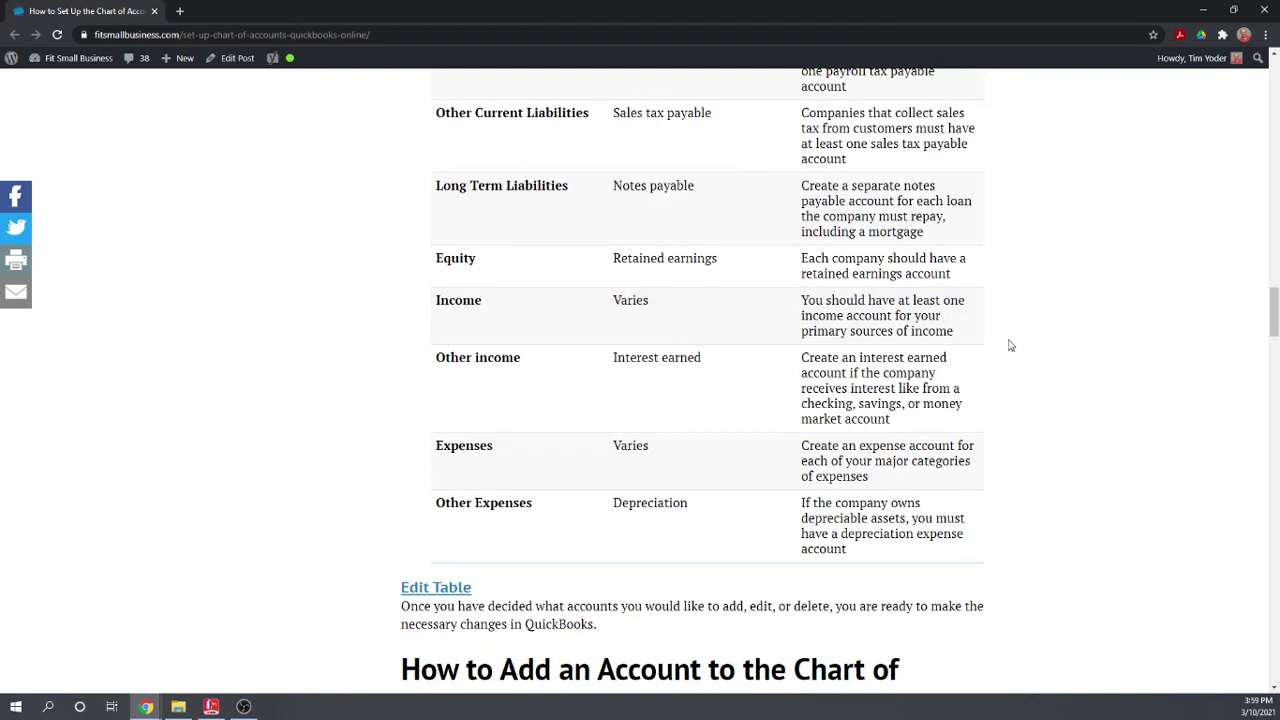
{"action": "scroll", "coordinate": [1012, 348], "scroll_direction": "up", "scroll_amount": 2}
{"action": "scroll", "coordinate": [1013, 348], "scroll_direction": "up", "scroll_amount": 5}
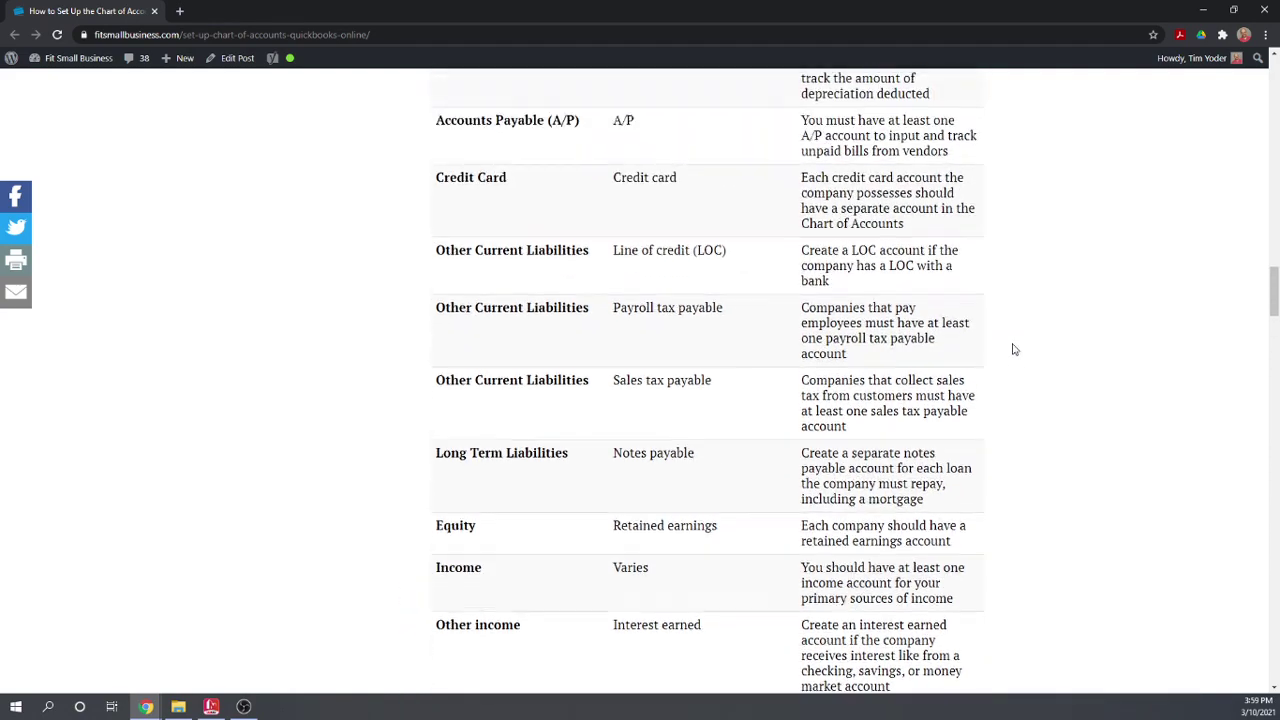
{"action": "scroll", "coordinate": [1012, 348], "scroll_direction": "up", "scroll_amount": 4}
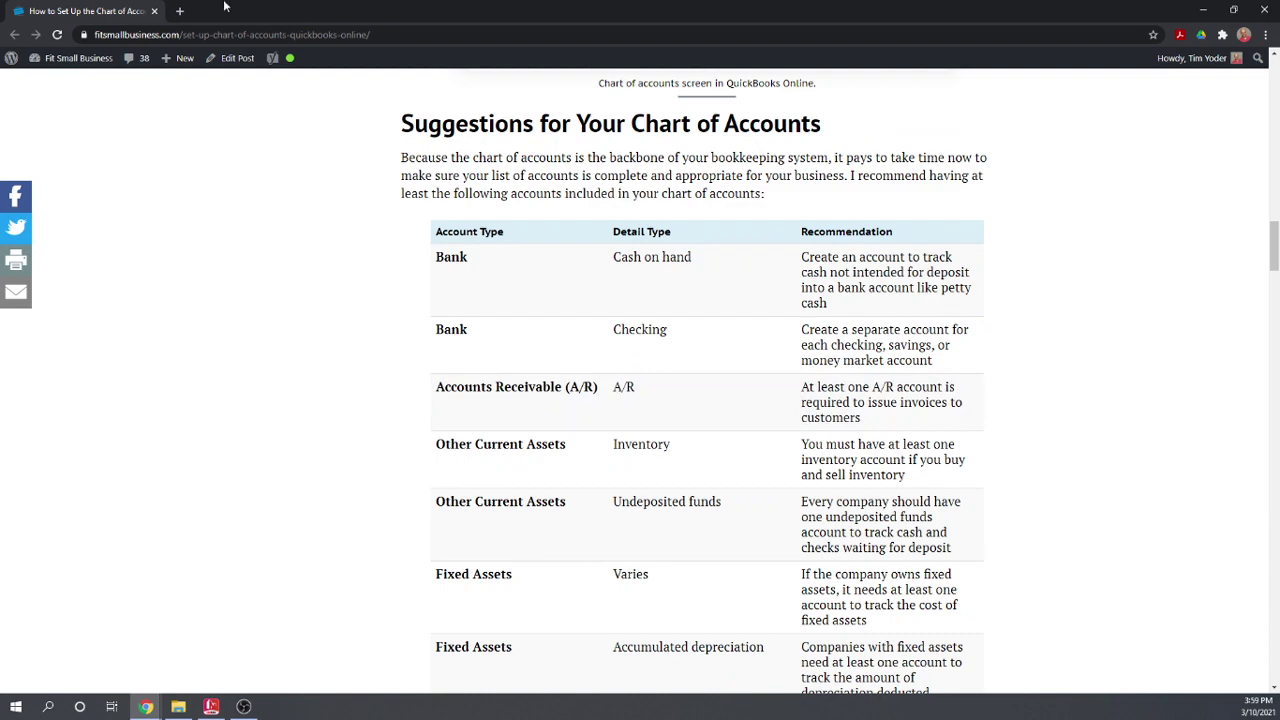
{"action": "left_click_drag", "start_coordinate": [381, 12], "coordinate": [5, 705]}
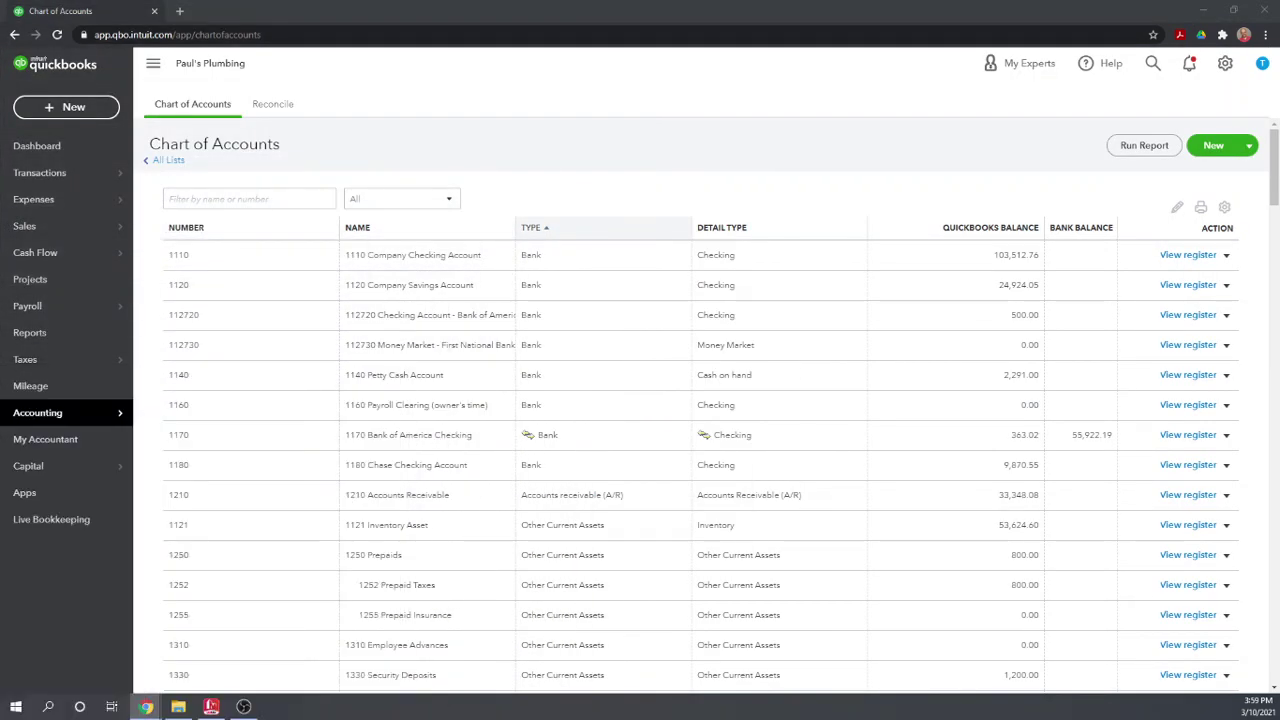
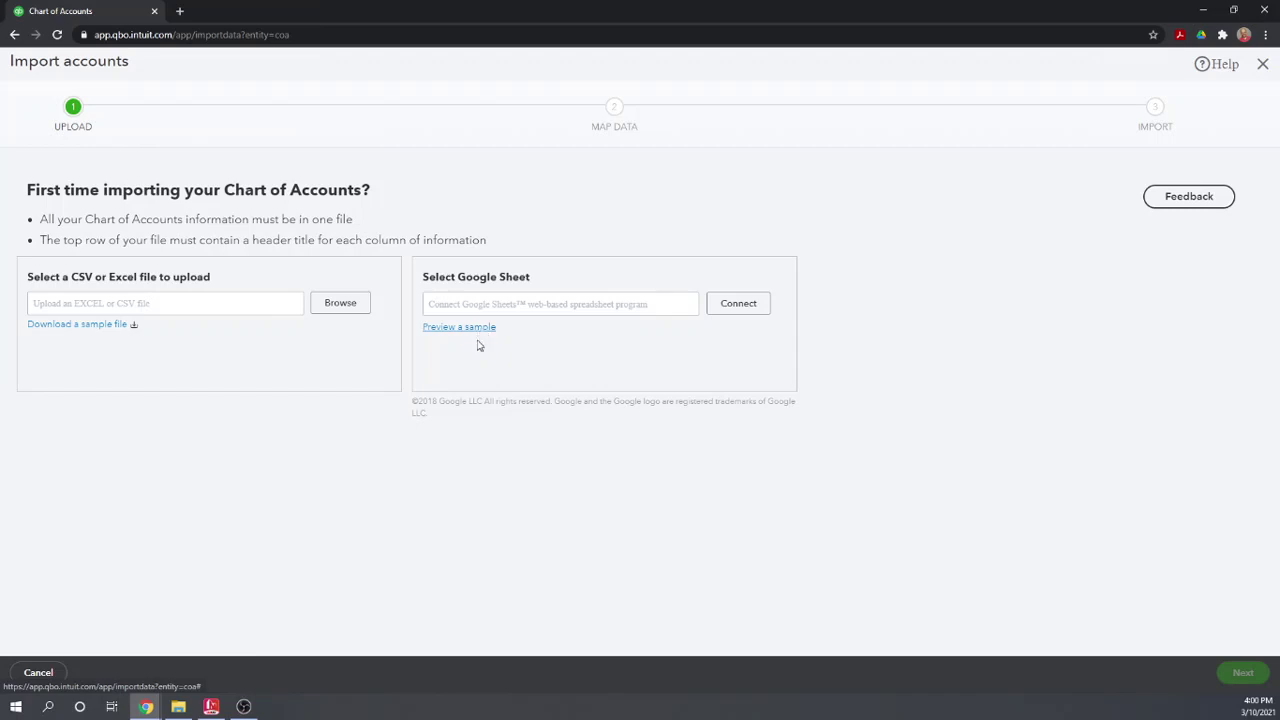
Preview the sample Google Sheet for importing accounts, then leave the account import without uploading a file.
{"action": "left_click", "coordinate": [480, 330]}
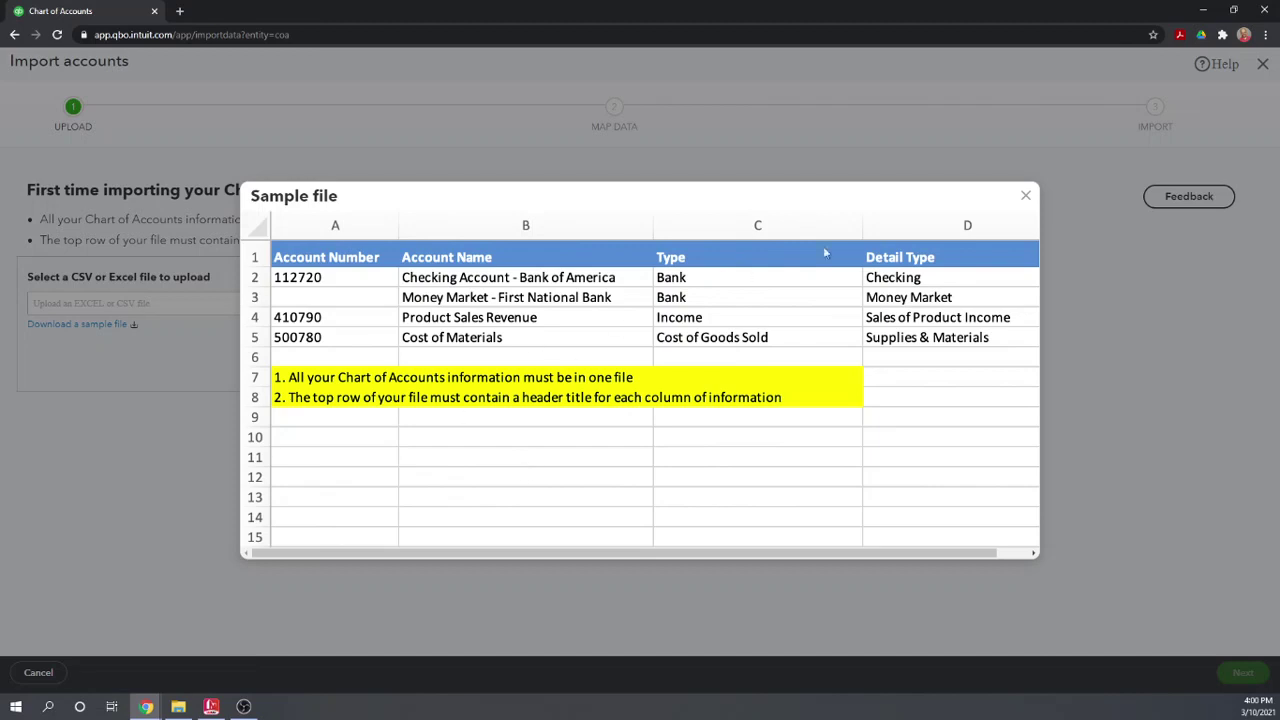
{"action": "left_click", "coordinate": [1025, 197]}
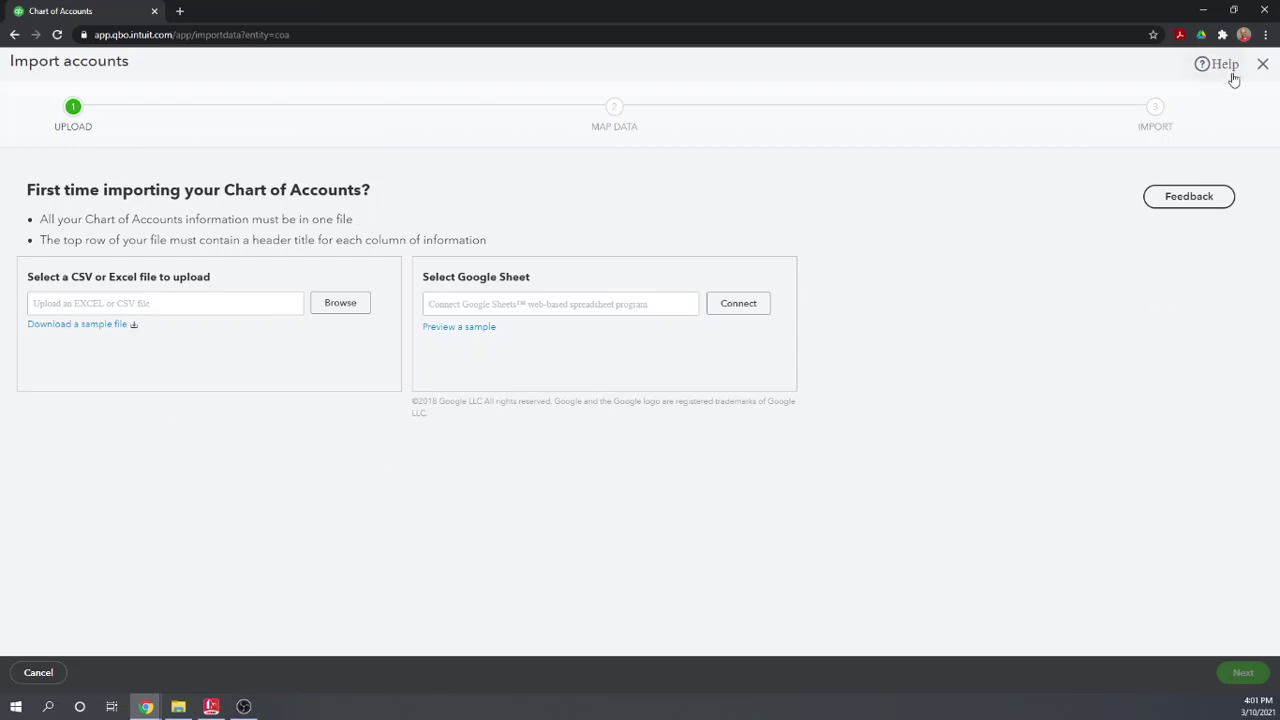
{"action": "left_click", "coordinate": [1262, 63]}
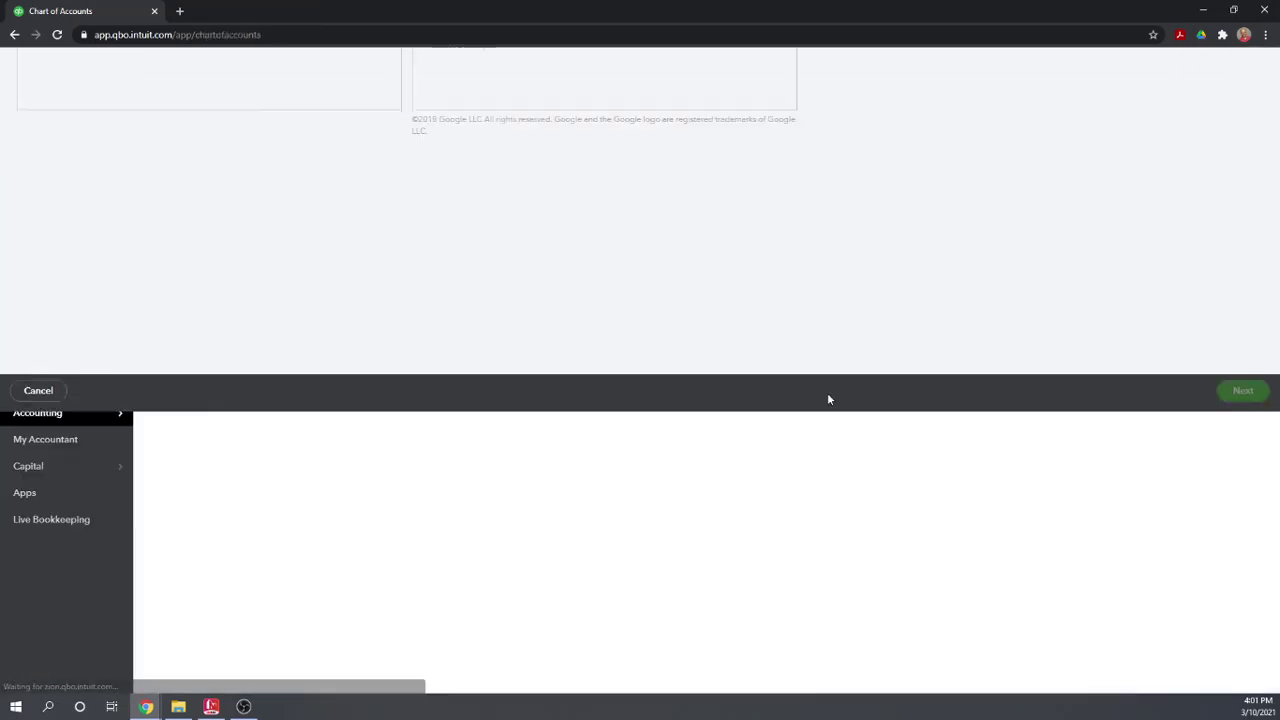